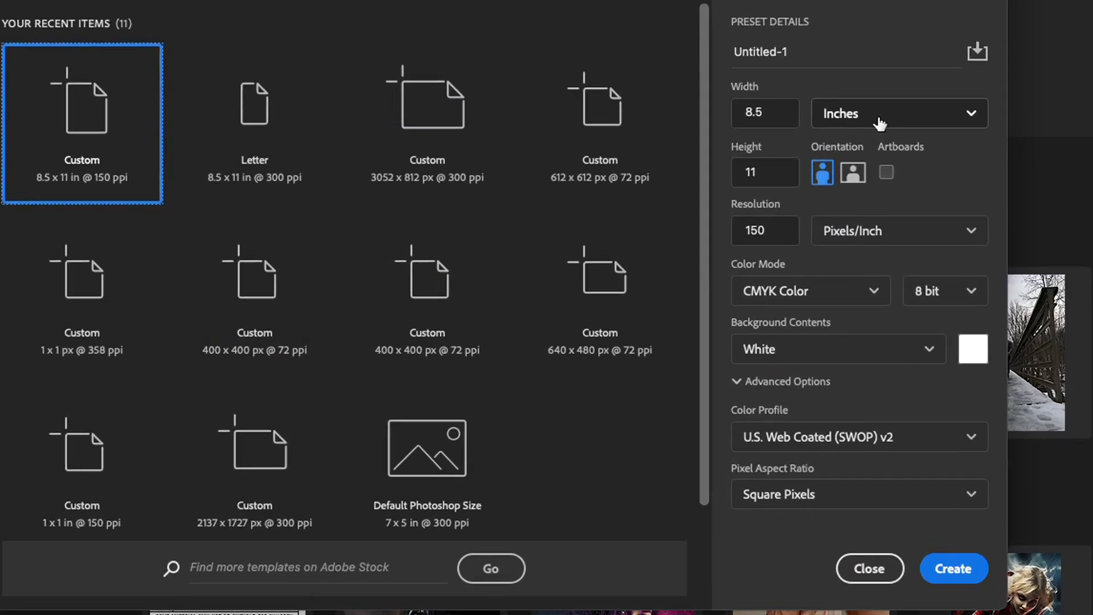
Step: In the new document settings, switch units to Pixels and set the width to 1920
{"action": "left_click", "coordinate": [894, 119]}
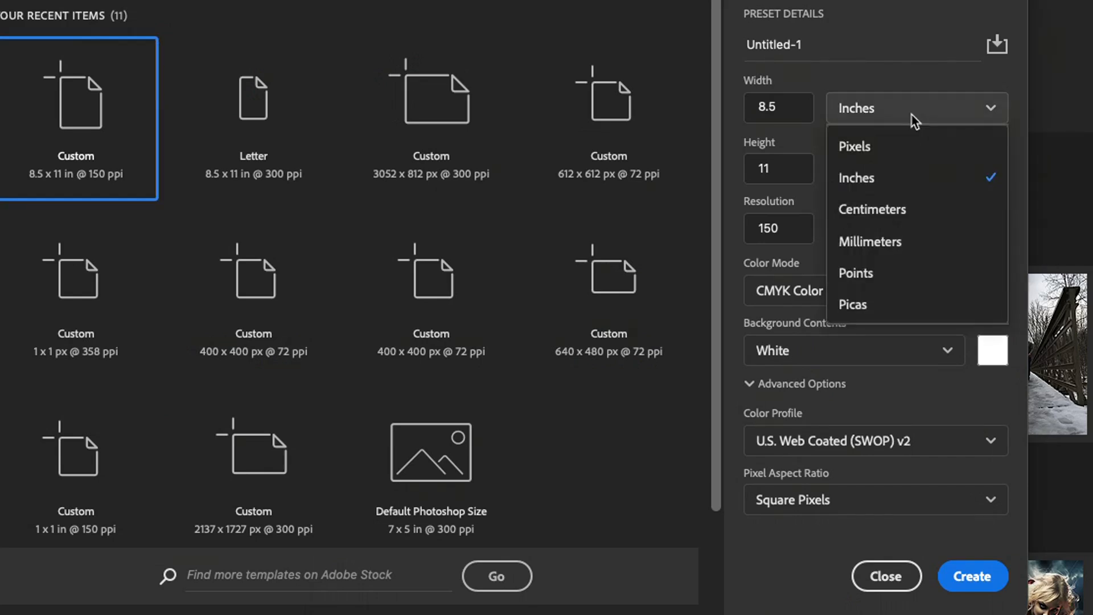
{"action": "left_click", "coordinate": [891, 148]}
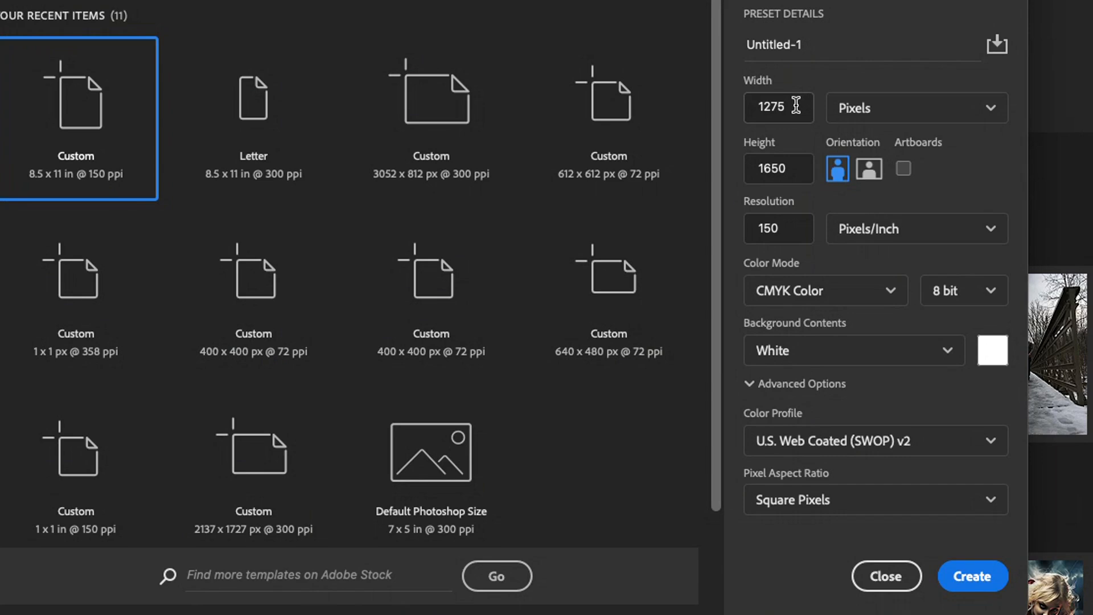
{"action": "left_click_drag", "start_coordinate": [799, 105], "coordinate": [711, 109]}
{"action": "type", "text": "1920"}
{"action": "left_click", "coordinate": [803, 174]}
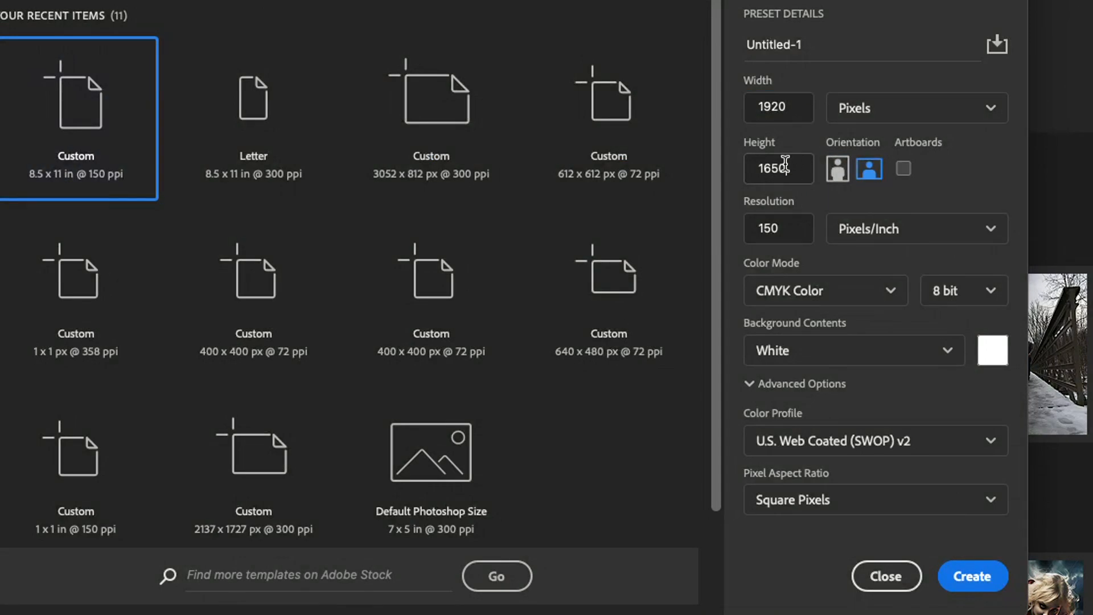
Step: Set the document height to 1080 pixels and the resolution to 72 pixels/inch
{"action": "left_click_drag", "start_coordinate": [790, 167], "coordinate": [694, 169]}
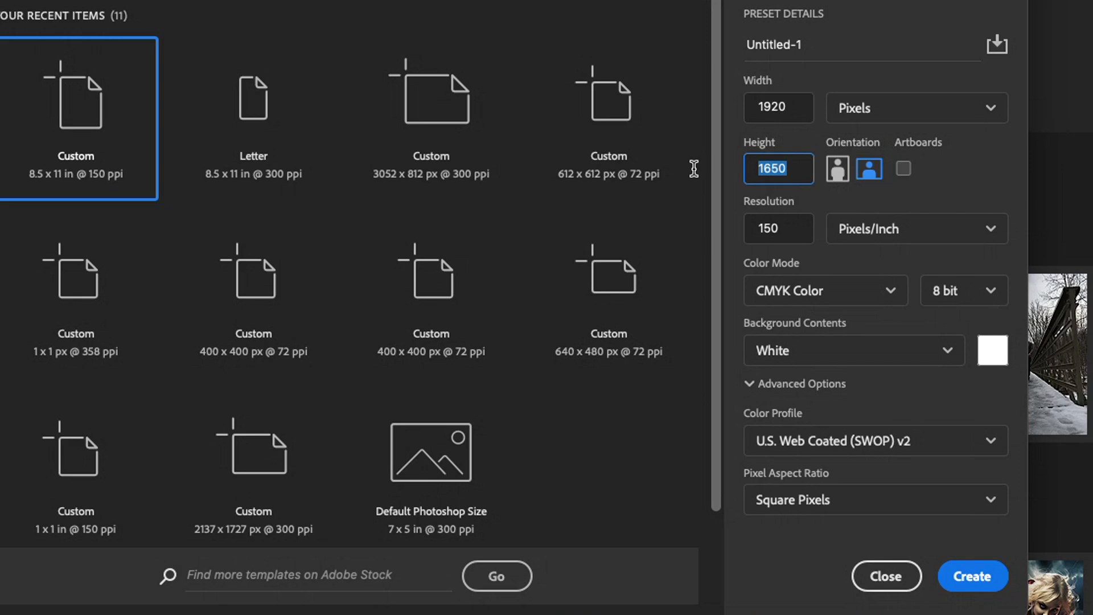
{"action": "type", "text": "1080"}
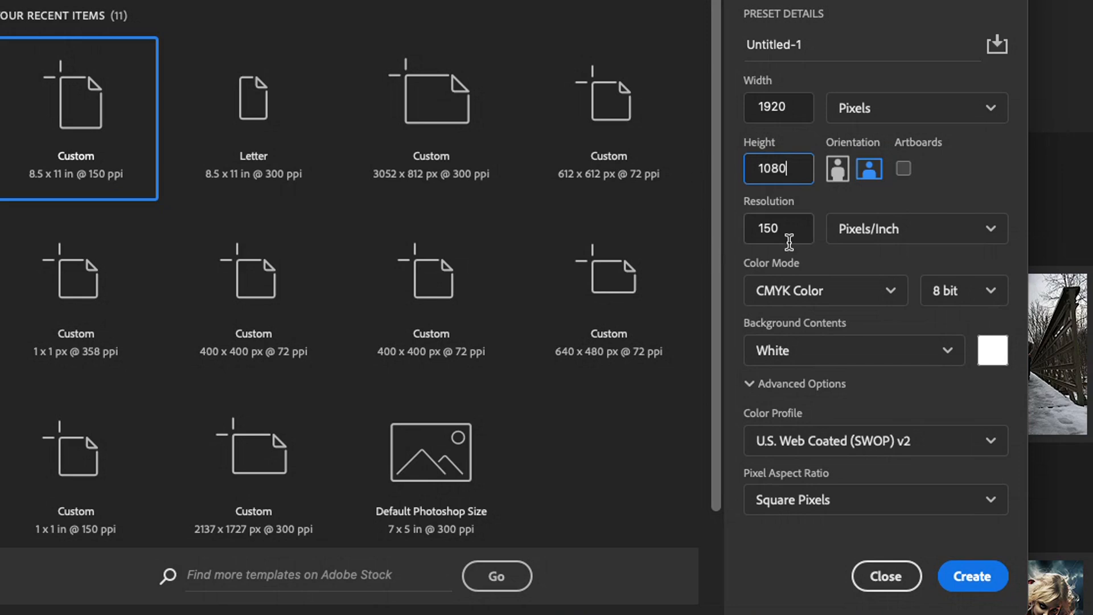
{"action": "left_click_drag", "start_coordinate": [793, 236], "coordinate": [734, 232]}
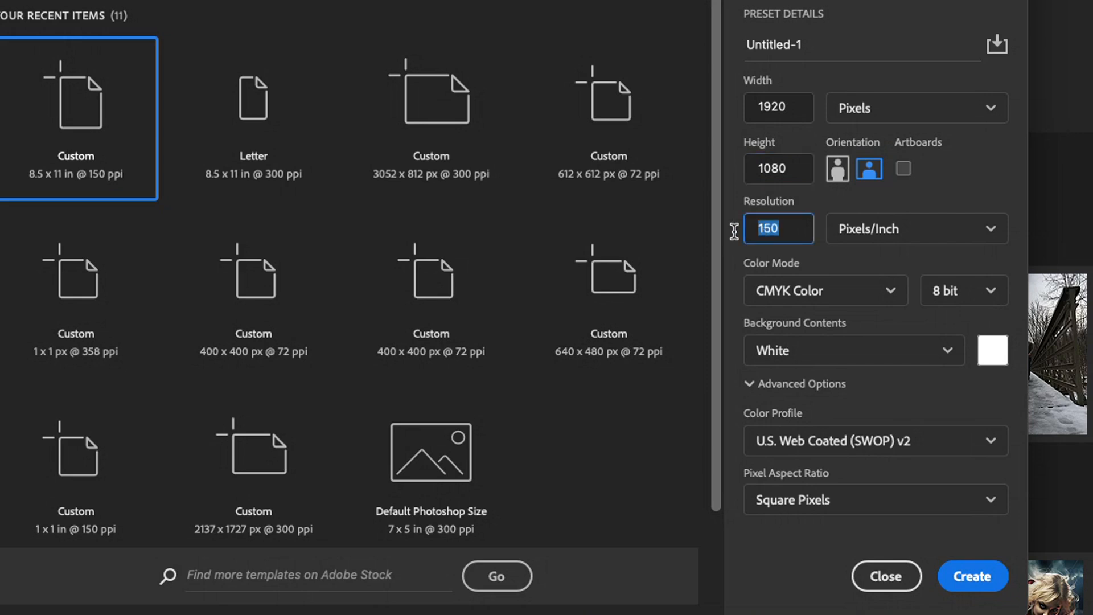
{"action": "type", "text": "72"}
Step: Change the color mode to RGB Color and create the document
{"action": "left_click", "coordinate": [894, 289]}
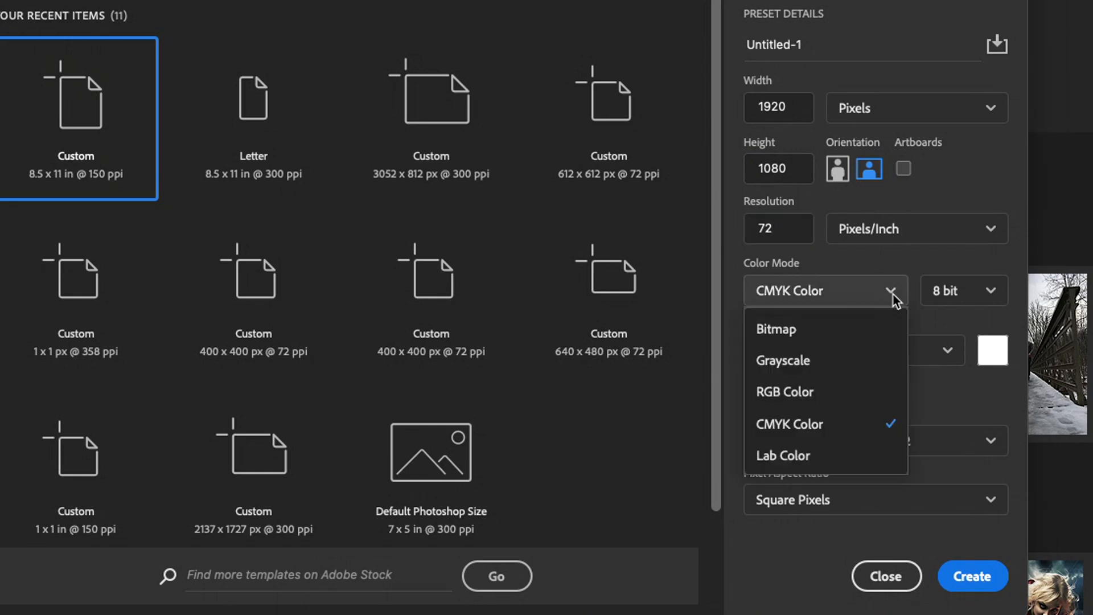
{"action": "left_click", "coordinate": [796, 395]}
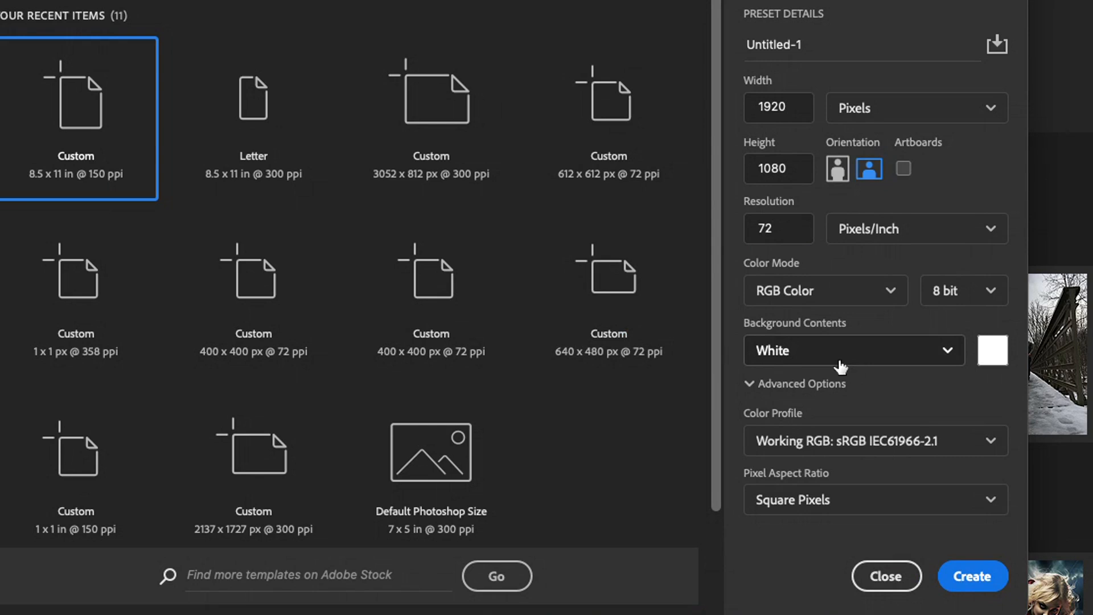
{"action": "left_click", "coordinate": [968, 577]}
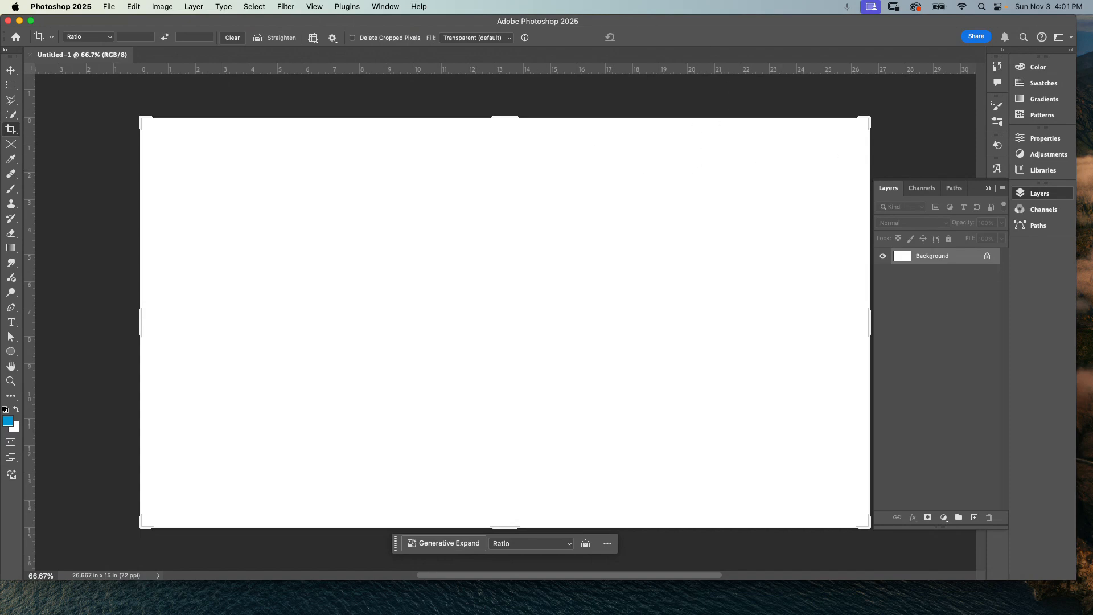
Step: Switch to Chrome and open the Pixabay rocks-coast-sea photo link from the Clipping Paths Assets document
{"action": "key", "text": "super+Tab"}
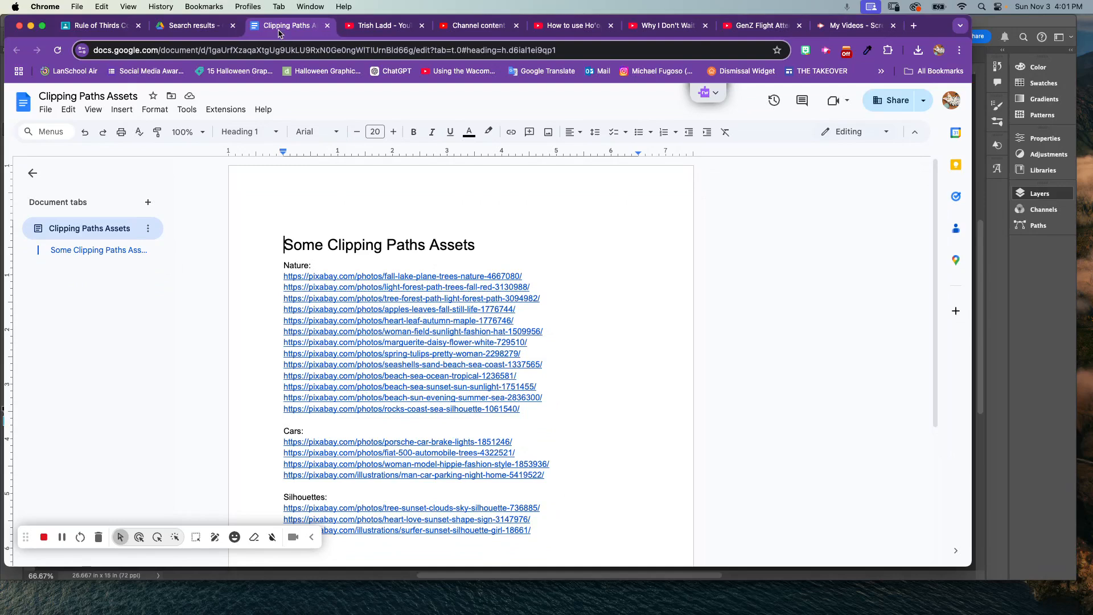
{"action": "left_click", "coordinate": [395, 275]}
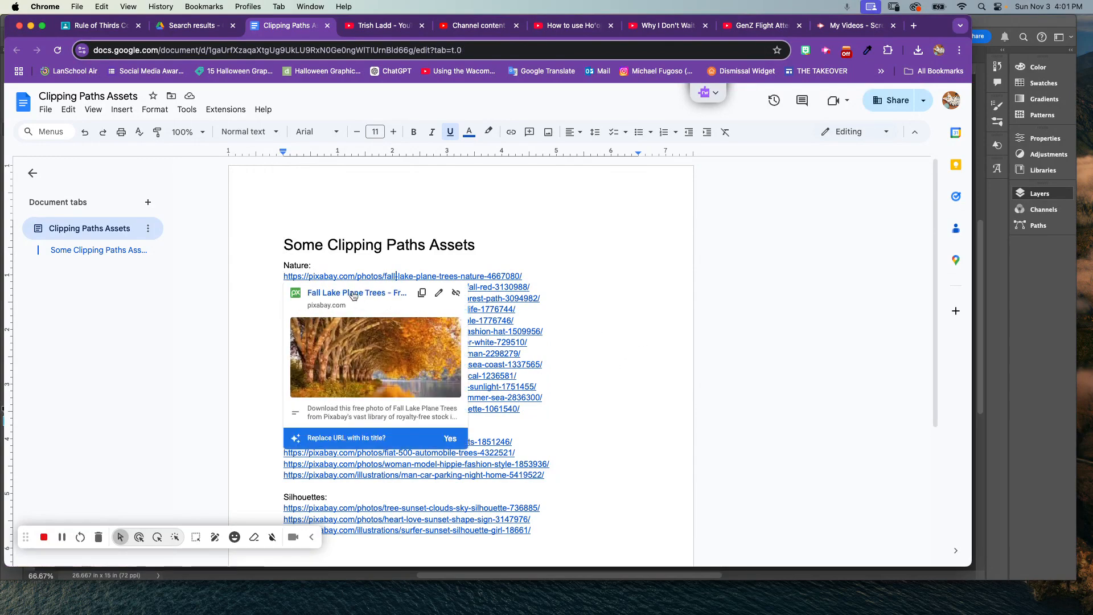
{"action": "left_click", "coordinate": [675, 312]}
{"action": "left_click", "coordinate": [436, 286]}
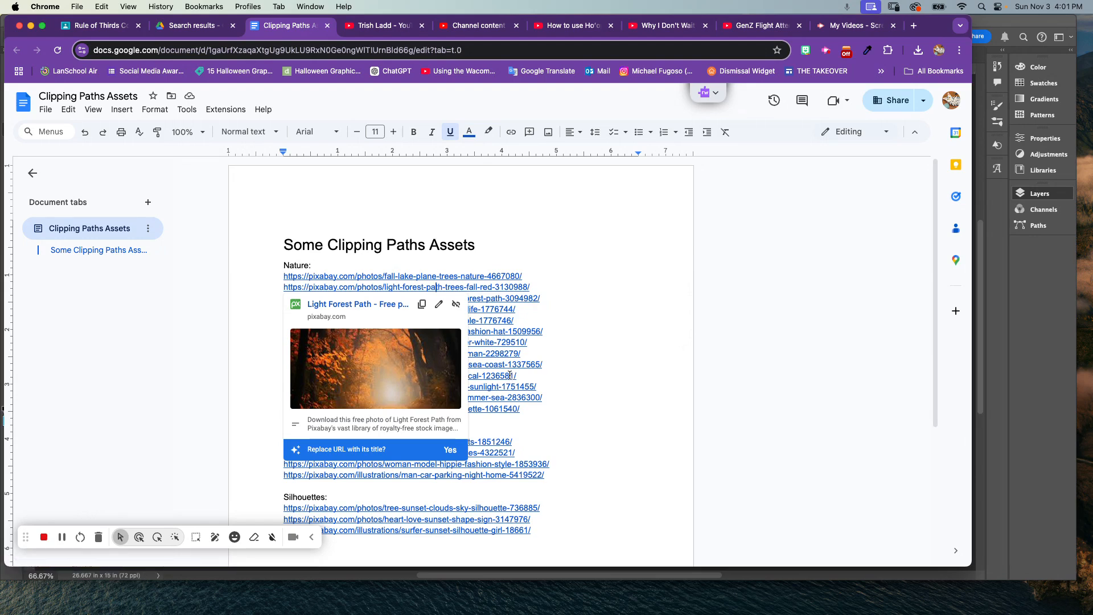
{"action": "left_click", "coordinate": [490, 409]}
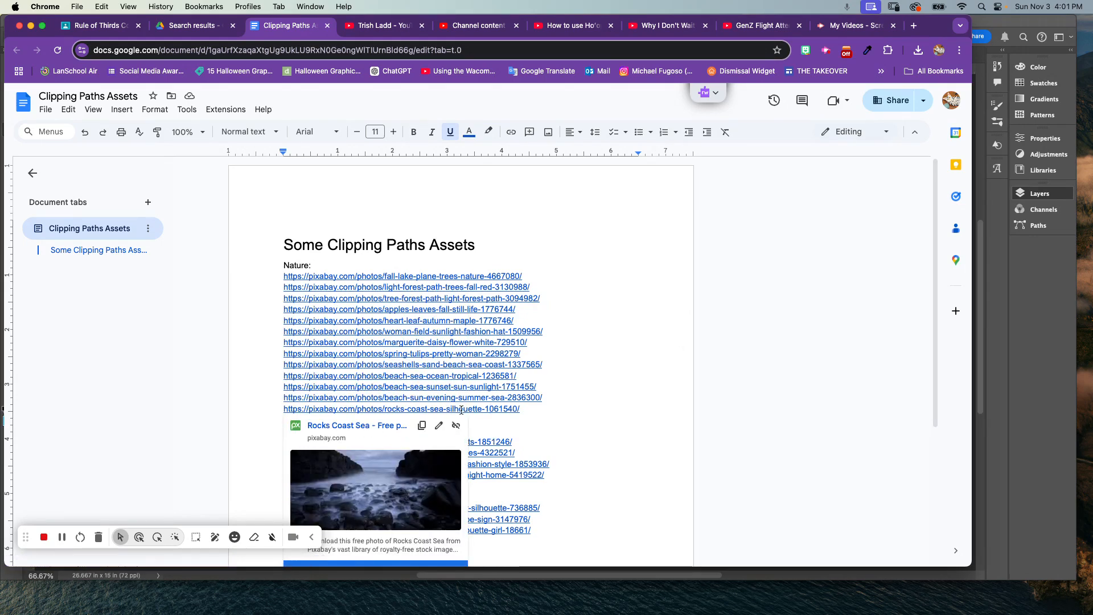
{"action": "scroll", "coordinate": [562, 412], "scroll_direction": "down", "scroll_amount": 2}
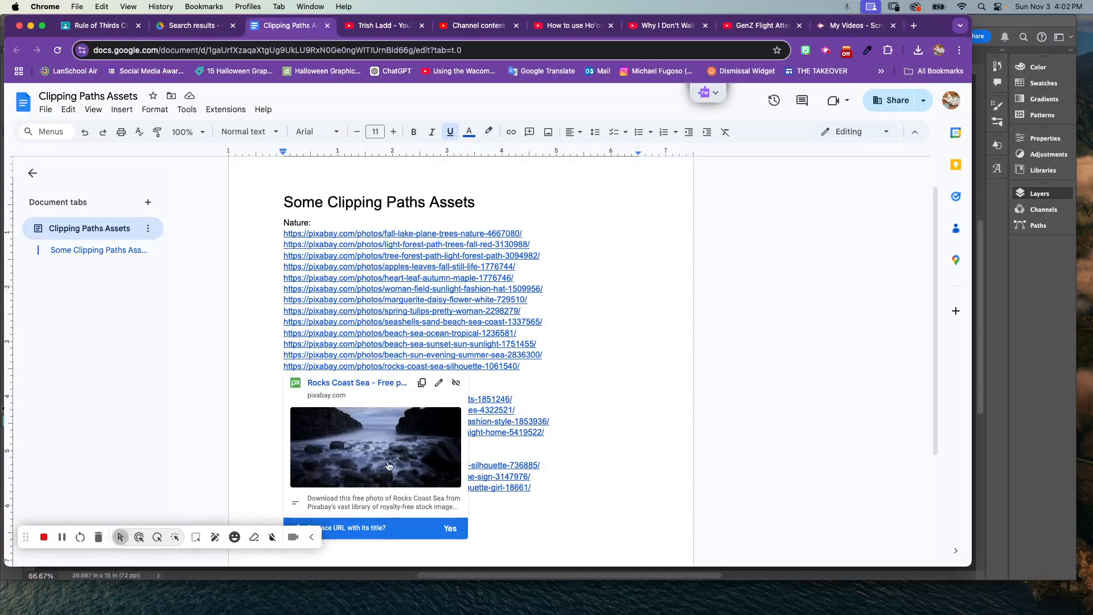
{"action": "left_click", "coordinate": [364, 367], "text": "super"}
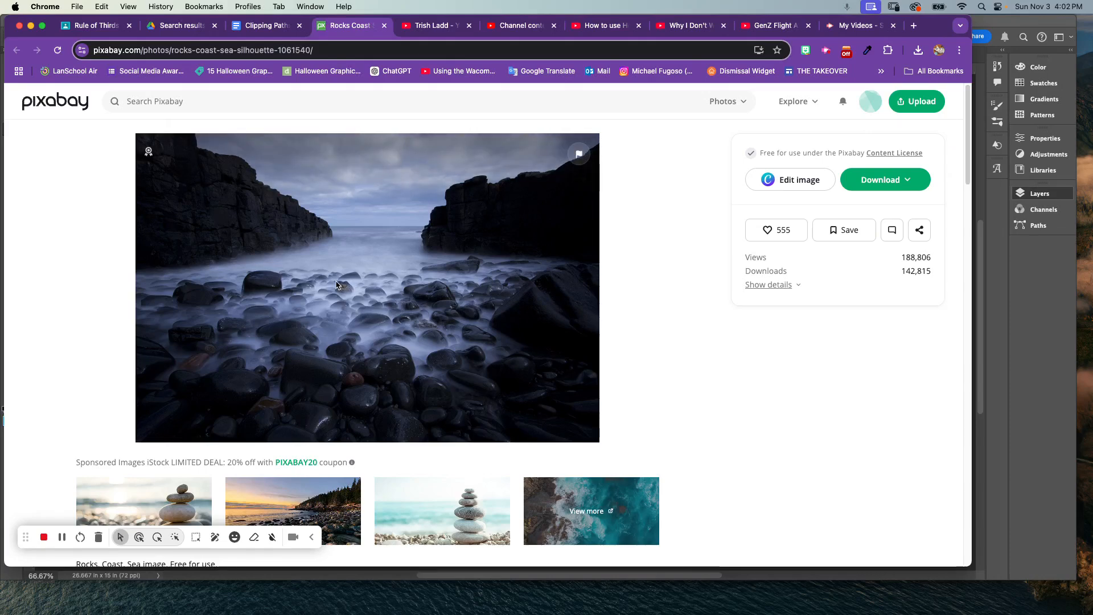
Step: Download the rocks coast photo from Pixabay at the 1920×1280 JPG size
{"action": "scroll", "coordinate": [338, 295], "scroll_direction": "down", "scroll_amount": 3}
{"action": "scroll", "coordinate": [338, 296], "scroll_direction": "up", "scroll_amount": 3}
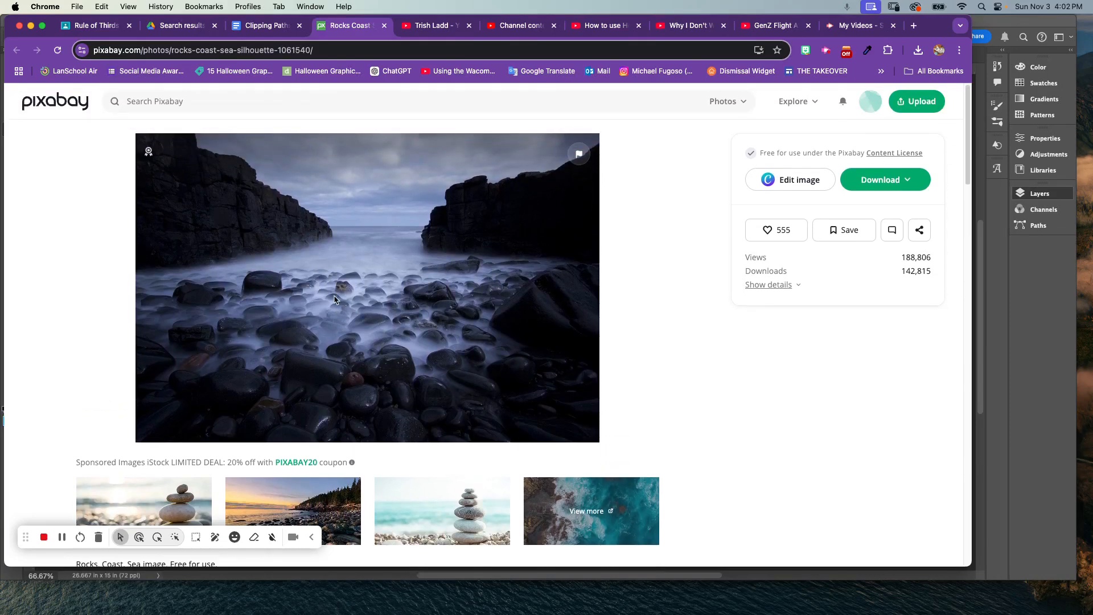
{"action": "left_click", "coordinate": [910, 181]}
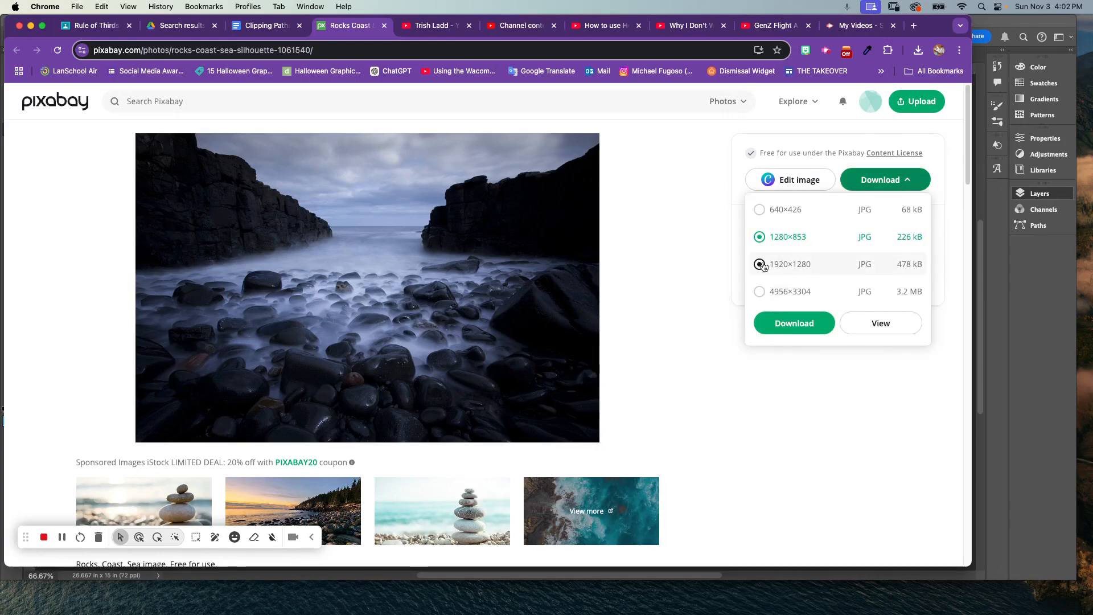
{"action": "left_click", "coordinate": [790, 268]}
{"action": "left_click", "coordinate": [796, 330]}
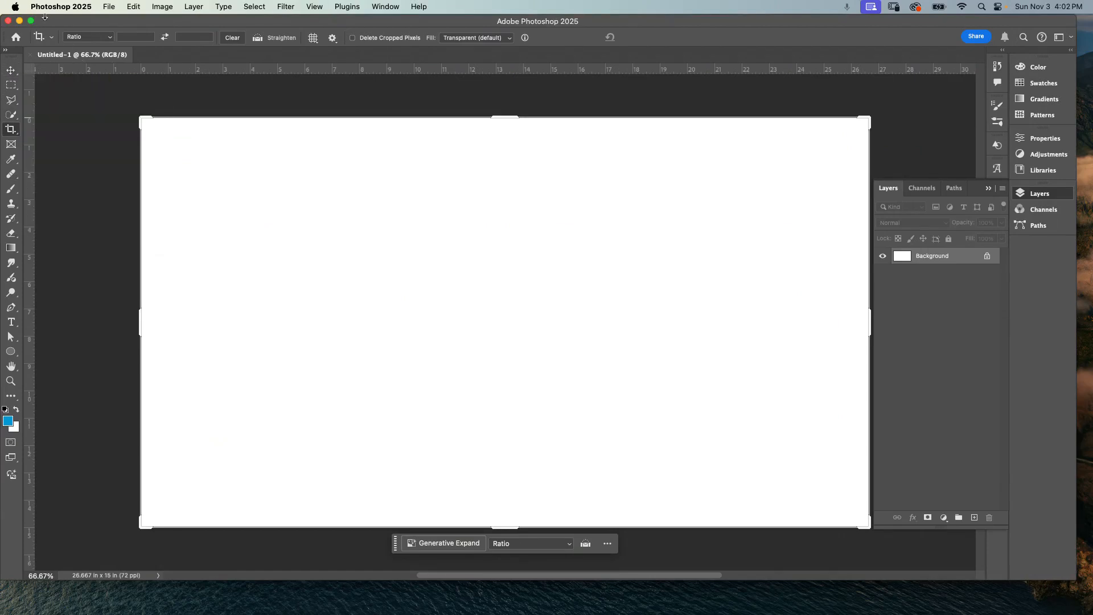
Step: Place the downloaded rocks-1061540_1920.jpg as an embedded image in the new document
{"action": "left_click", "coordinate": [106, 6]}
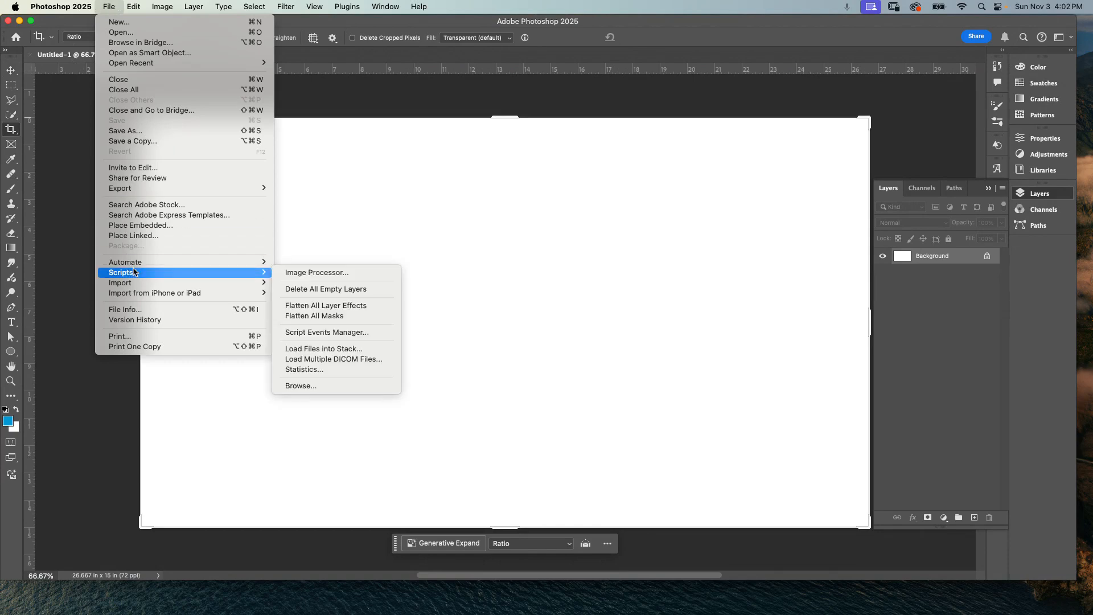
{"action": "left_click", "coordinate": [149, 226]}
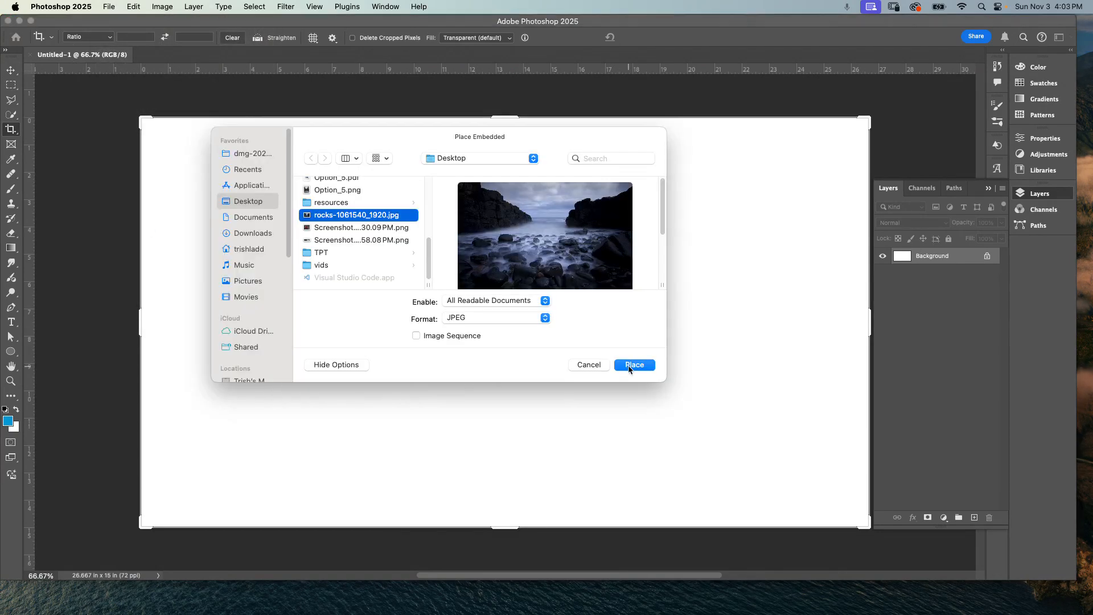
{"action": "left_click", "coordinate": [635, 365]}
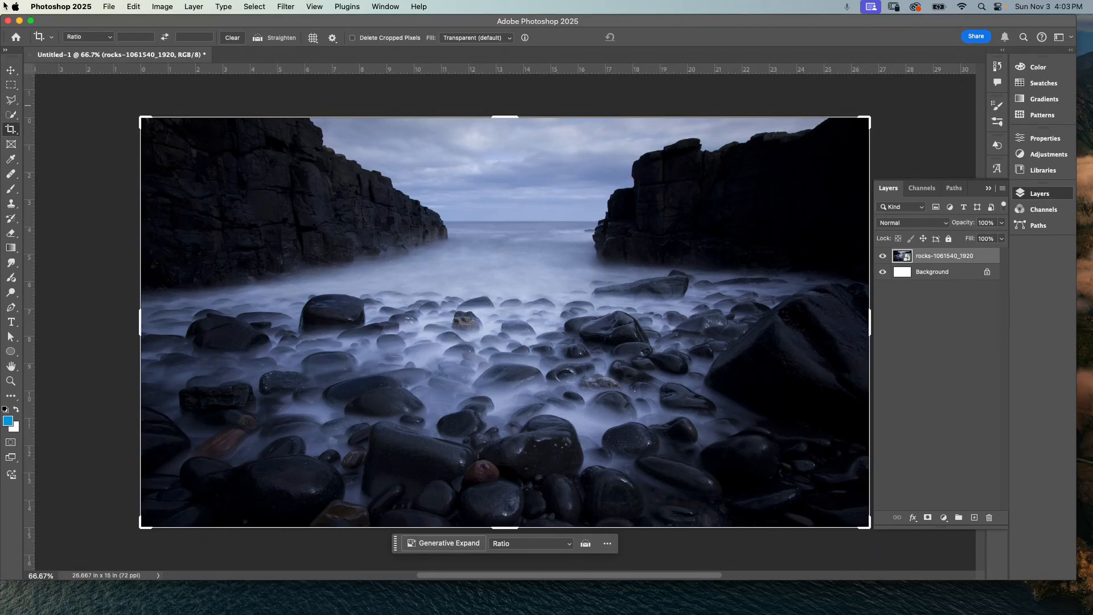
Step: Select the Move tool and set the ruler units to Pixels
{"action": "key", "text": "v"}
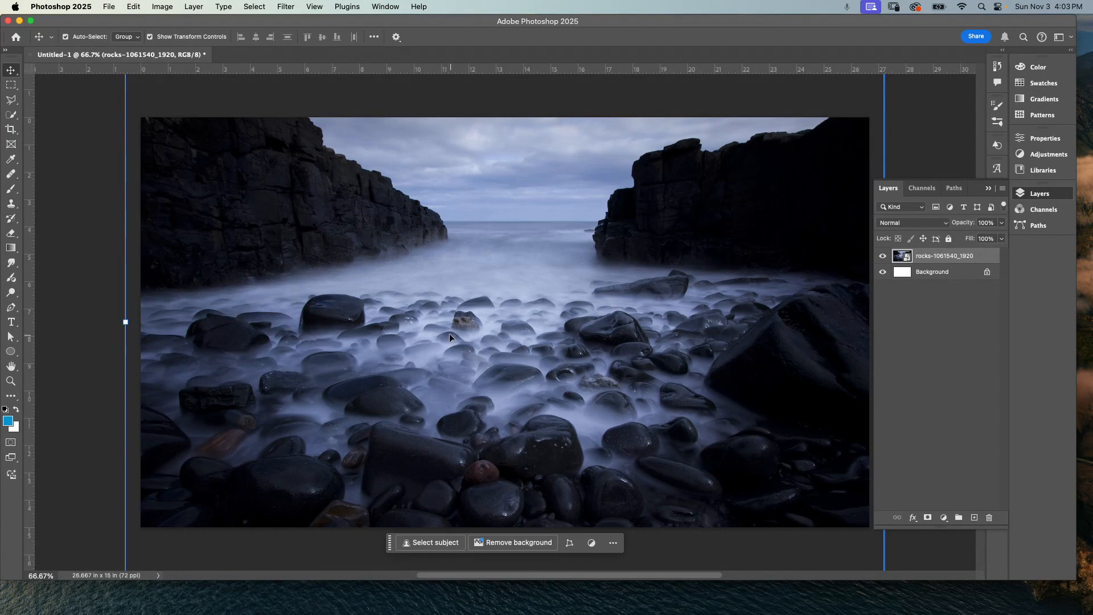
{"action": "right_click", "coordinate": [364, 74]}
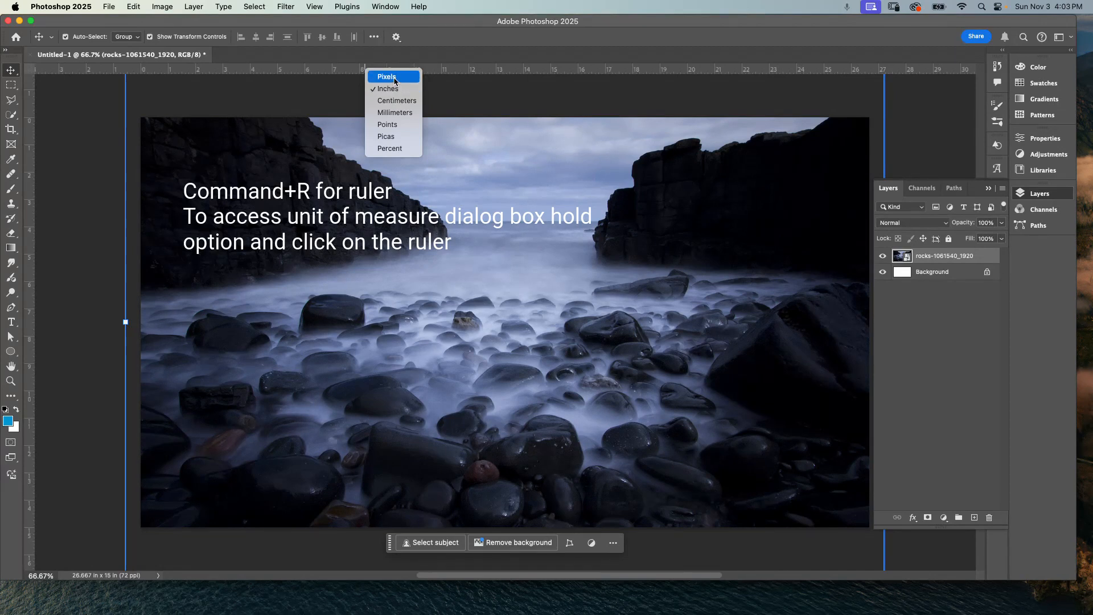
{"action": "left_click", "coordinate": [395, 80]}
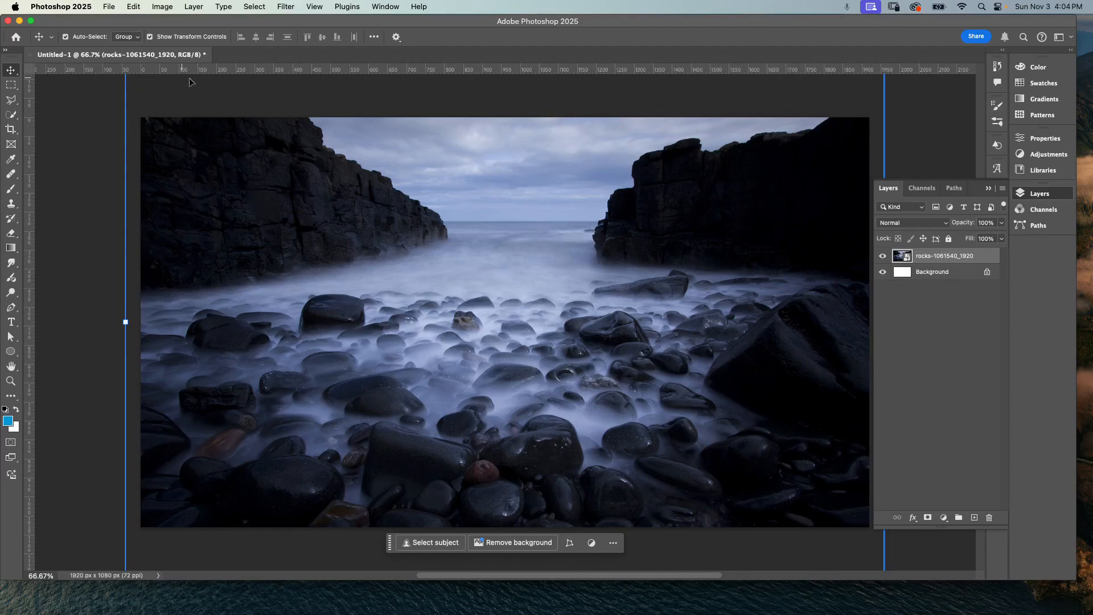
{"action": "left_click", "coordinate": [164, 8]}
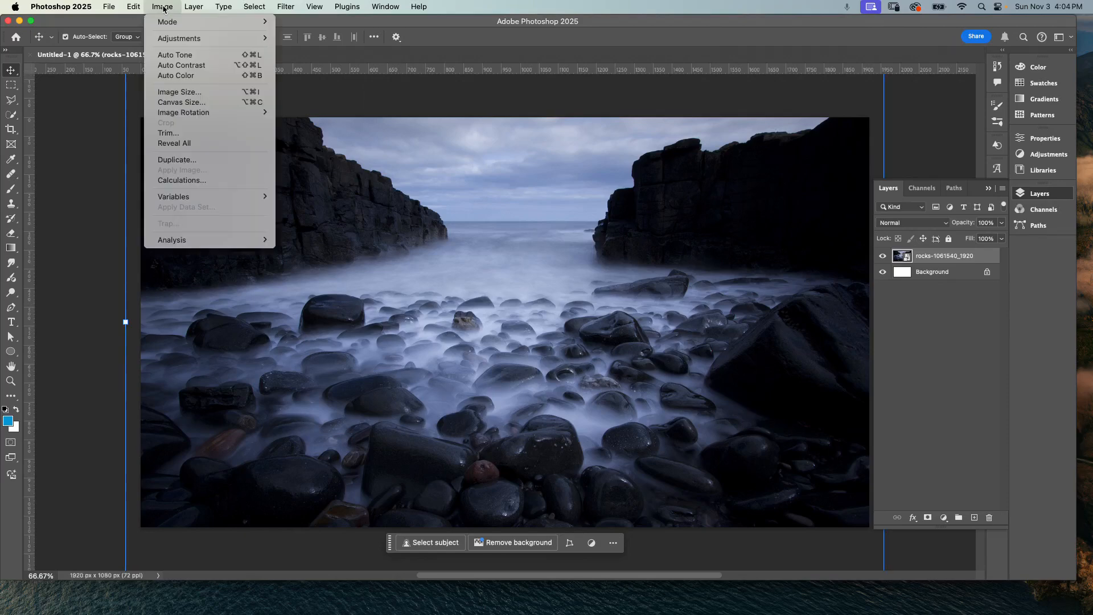
{"action": "mouse_move", "coordinate": [224, 7]}
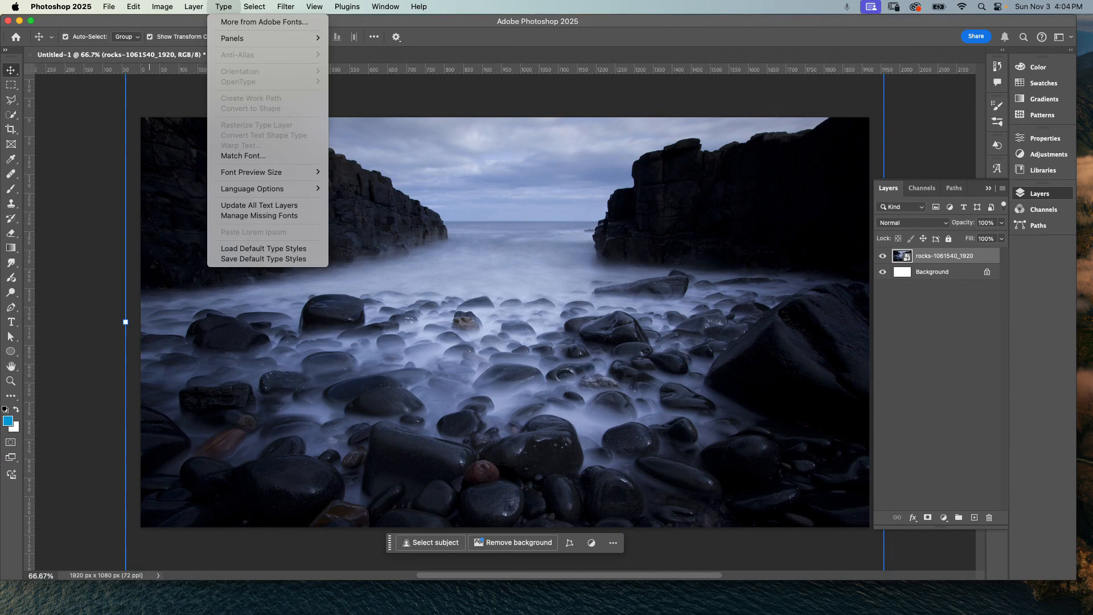
{"action": "key", "text": "Escape"}
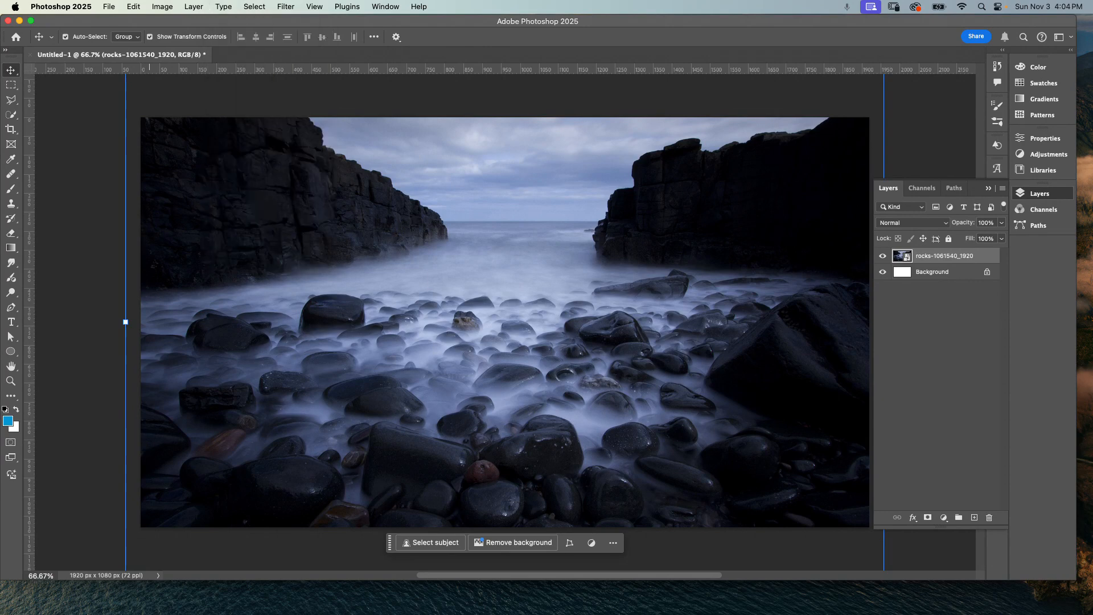
Step: Check the document's dimensions in the Image Size dialog without applying any change
{"action": "left_click", "coordinate": [108, 6]}
{"action": "mouse_move", "coordinate": [162, 7]}
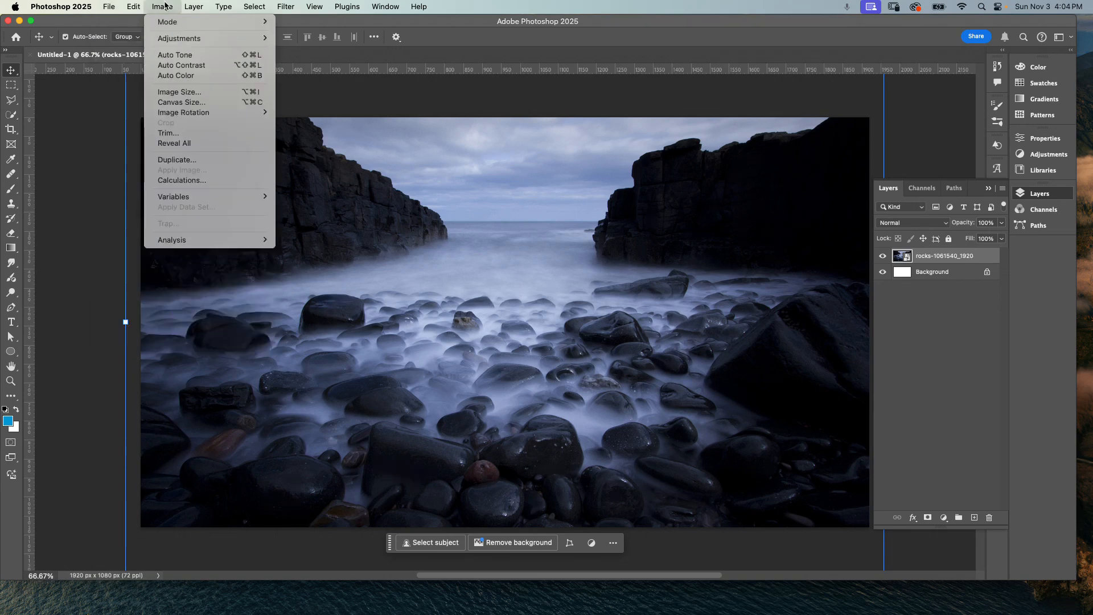
{"action": "left_click", "coordinate": [202, 92]}
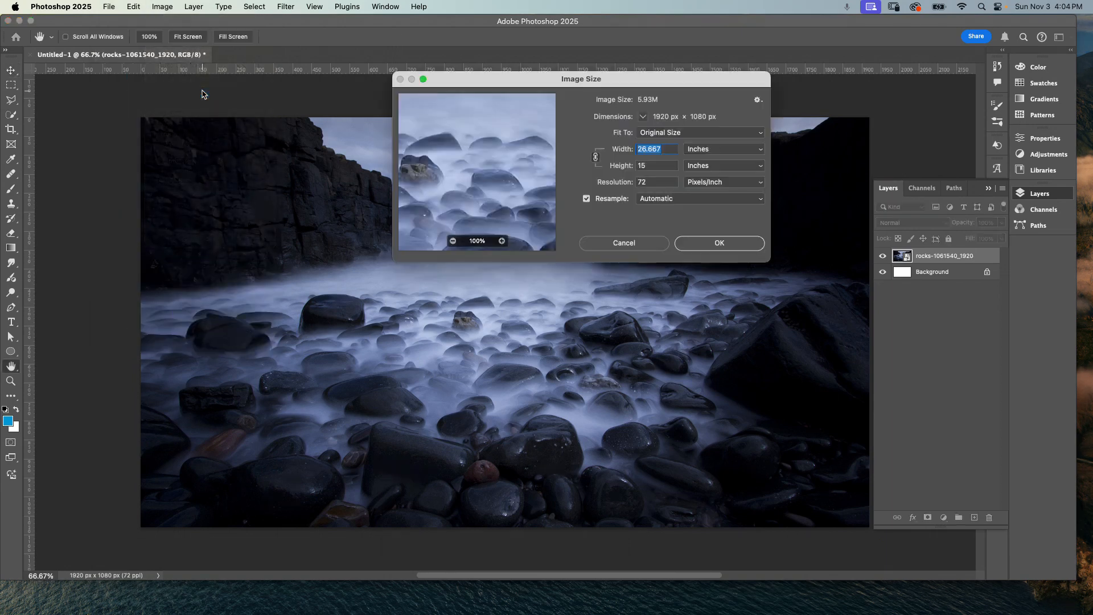
{"action": "left_click", "coordinate": [721, 151]}
{"action": "left_click", "coordinate": [720, 135]}
{"action": "left_click", "coordinate": [644, 247]}
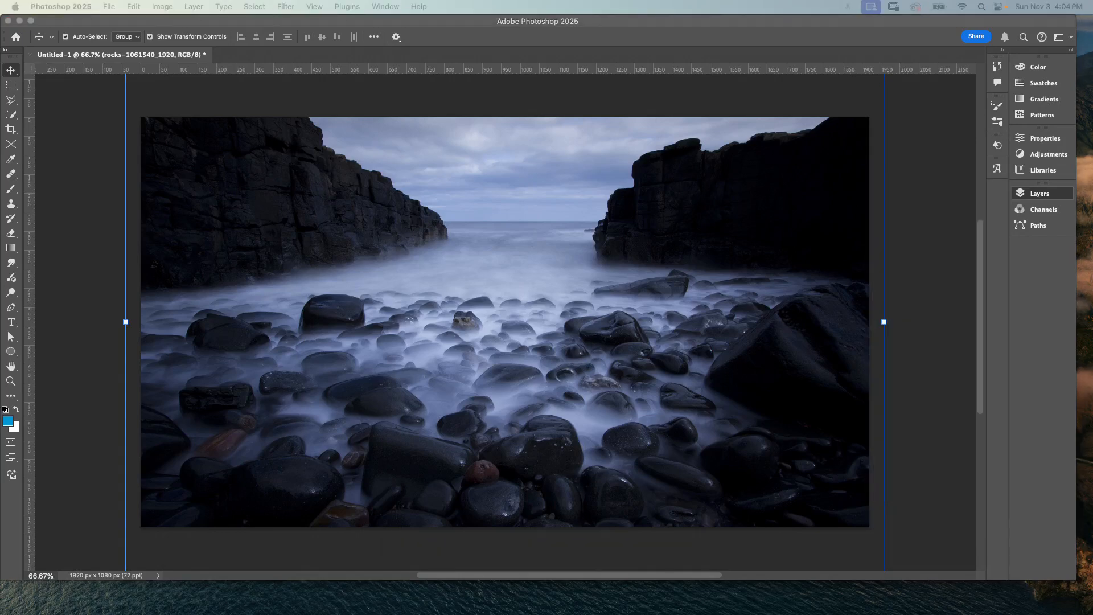
Step: Calculate 1920/3 with a Google search in Chrome, then hide Chrome to return to Photoshop
{"action": "left_click_drag", "start_coordinate": [1092, 26], "coordinate": [671, 25]}
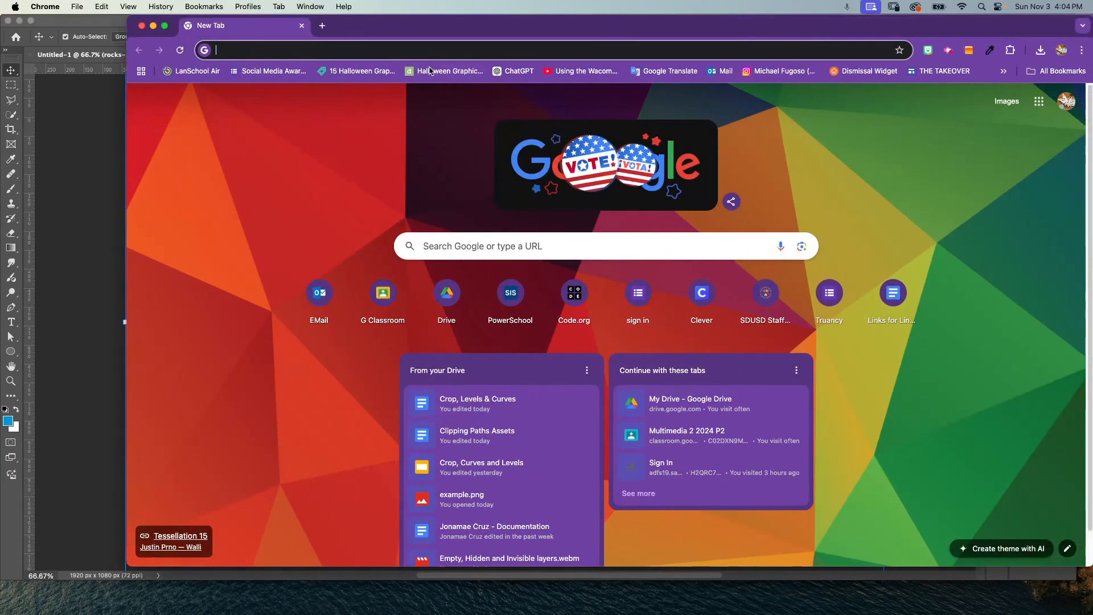
{"action": "left_click", "coordinate": [432, 51]}
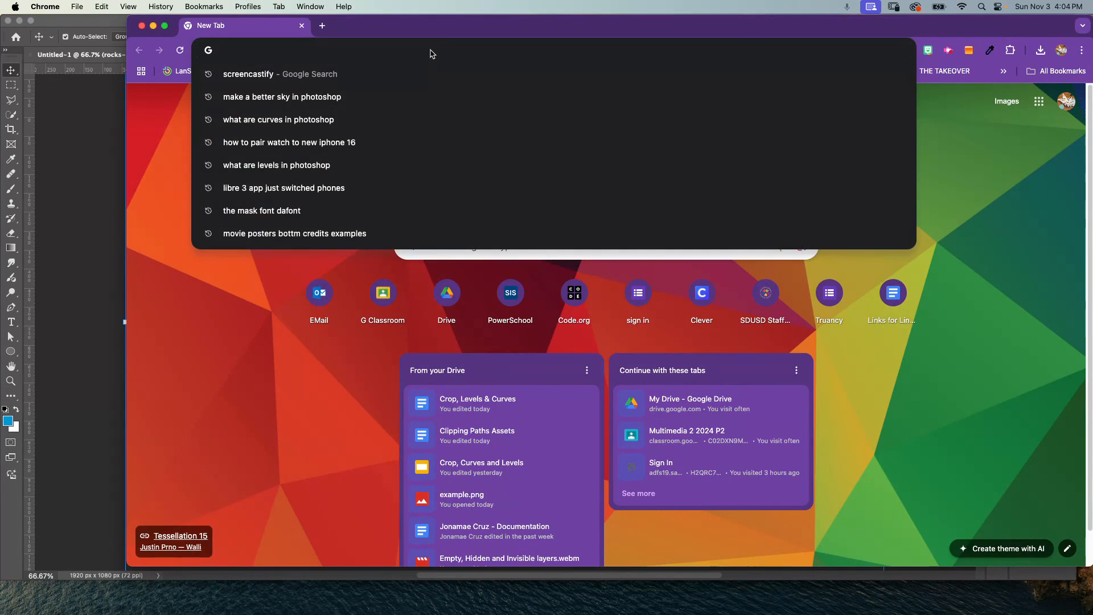
{"action": "type", "text": "1920"}
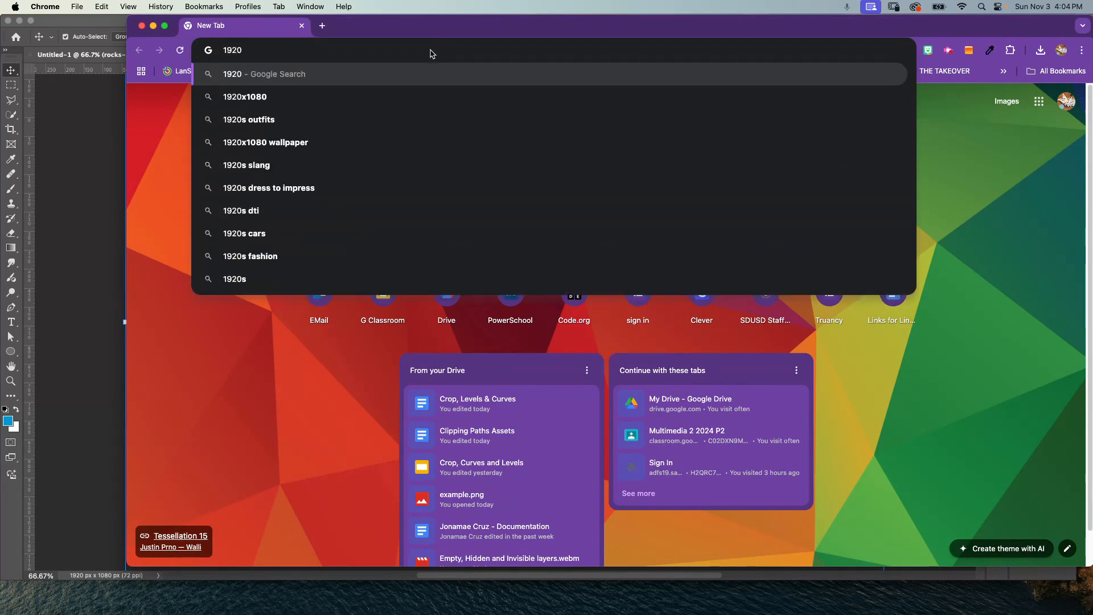
{"action": "type", "text": "/3"}
{"action": "key", "text": "Return"}
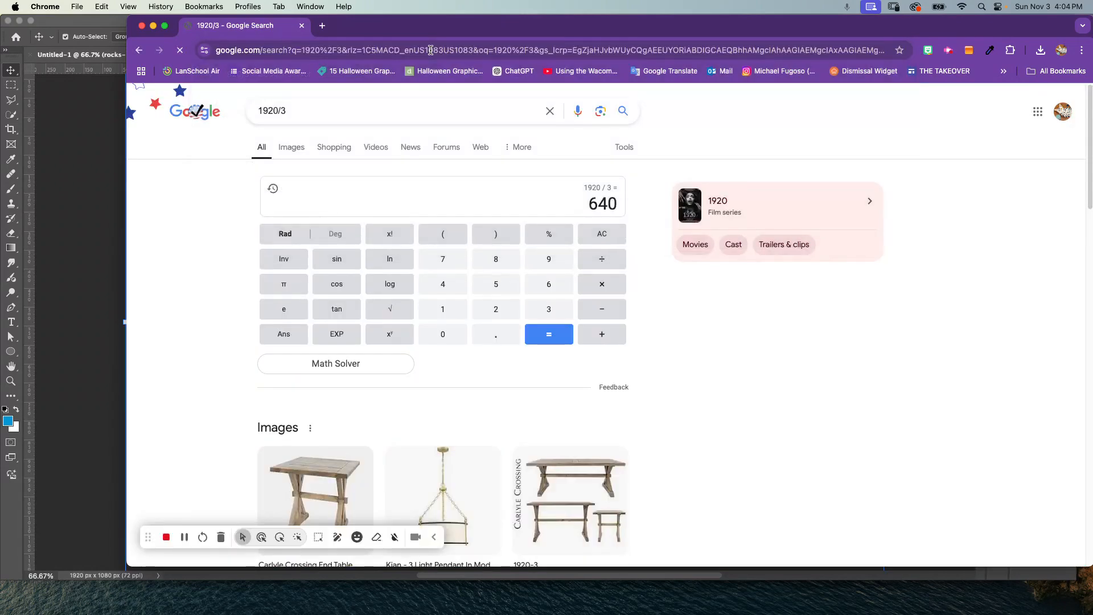
{"action": "key", "text": "super+h"}
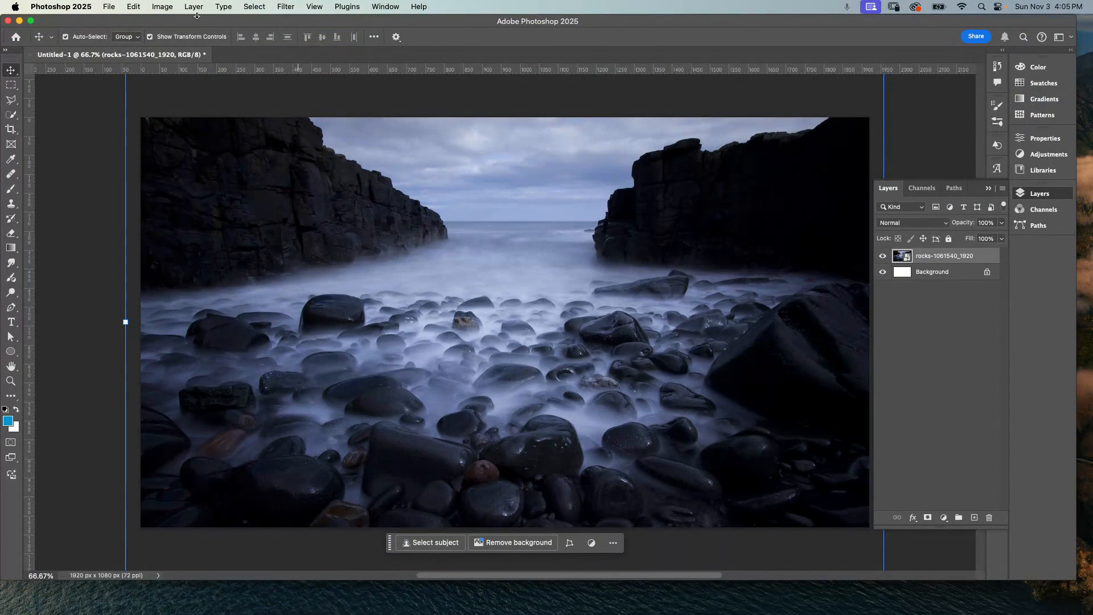
Step: Add a vertical guide at 640 px with the New Guide command
{"action": "left_click", "coordinate": [320, 8]}
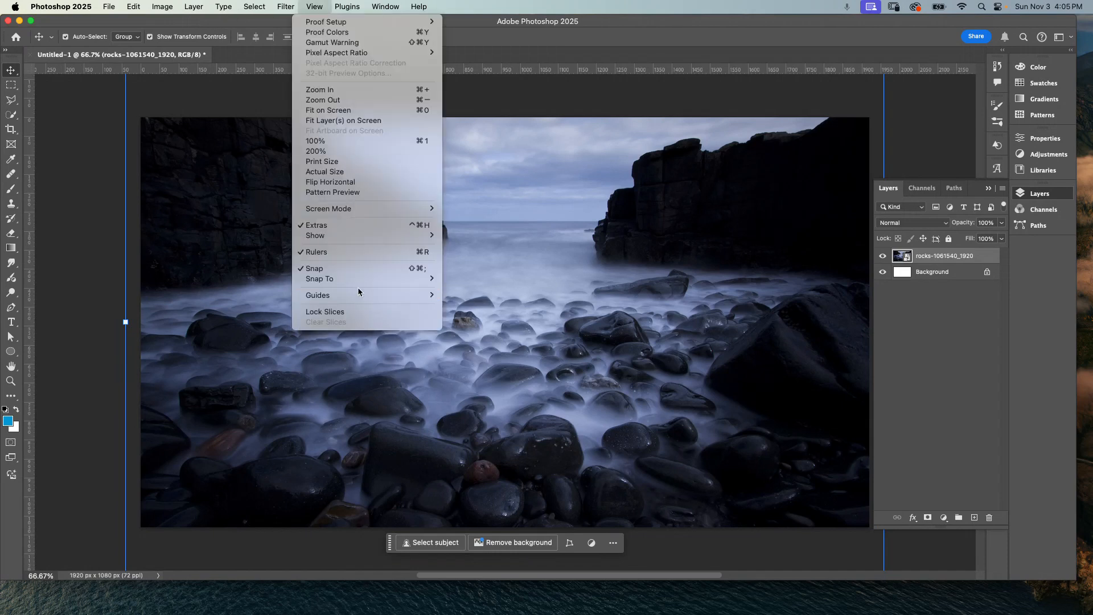
{"action": "mouse_move", "coordinate": [364, 302]}
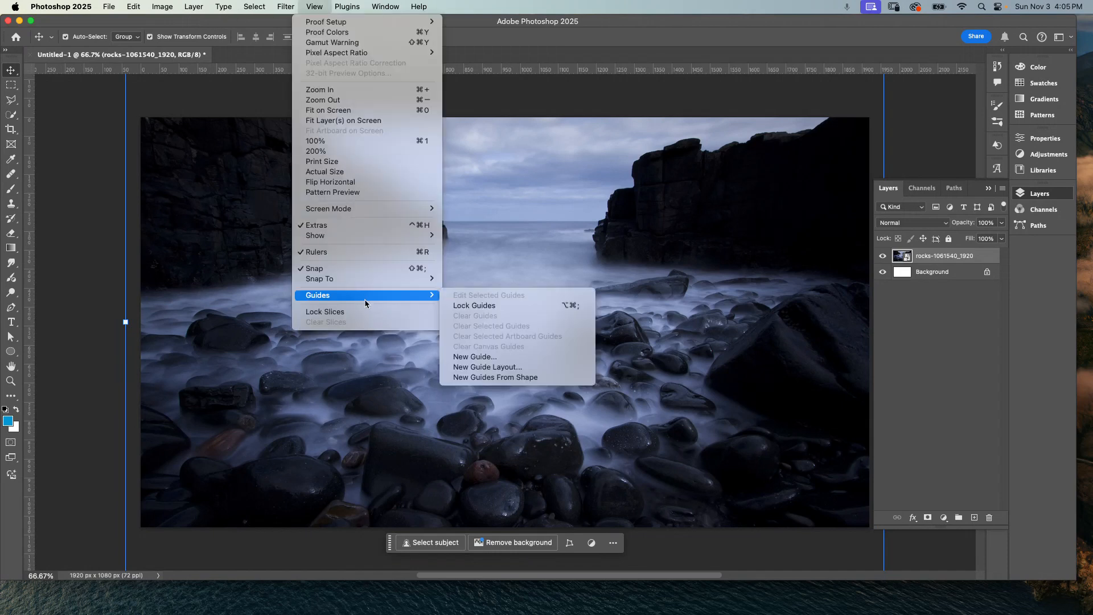
{"action": "left_click", "coordinate": [511, 357]}
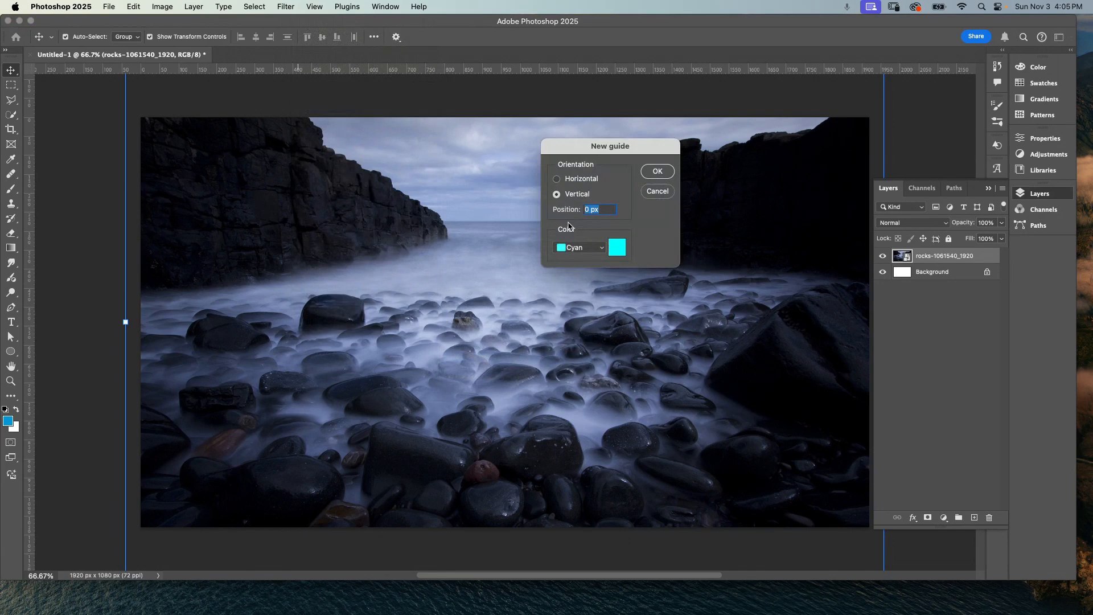
{"action": "left_click", "coordinate": [588, 210]}
{"action": "type", "text": "64"}
{"action": "key", "text": "Return"}
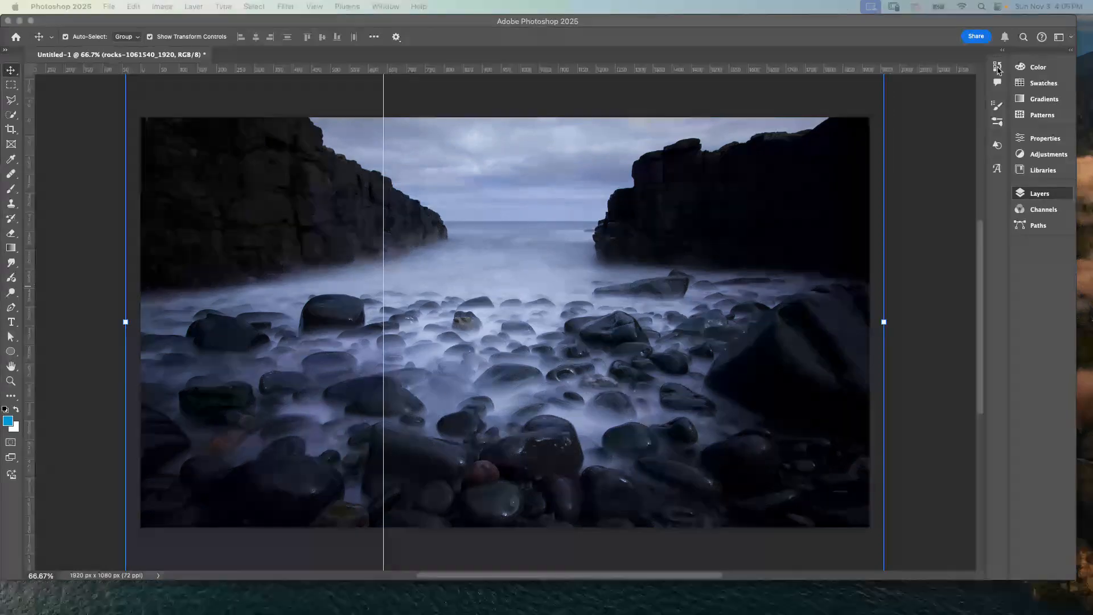
{"action": "left_click", "coordinate": [336, 104]}
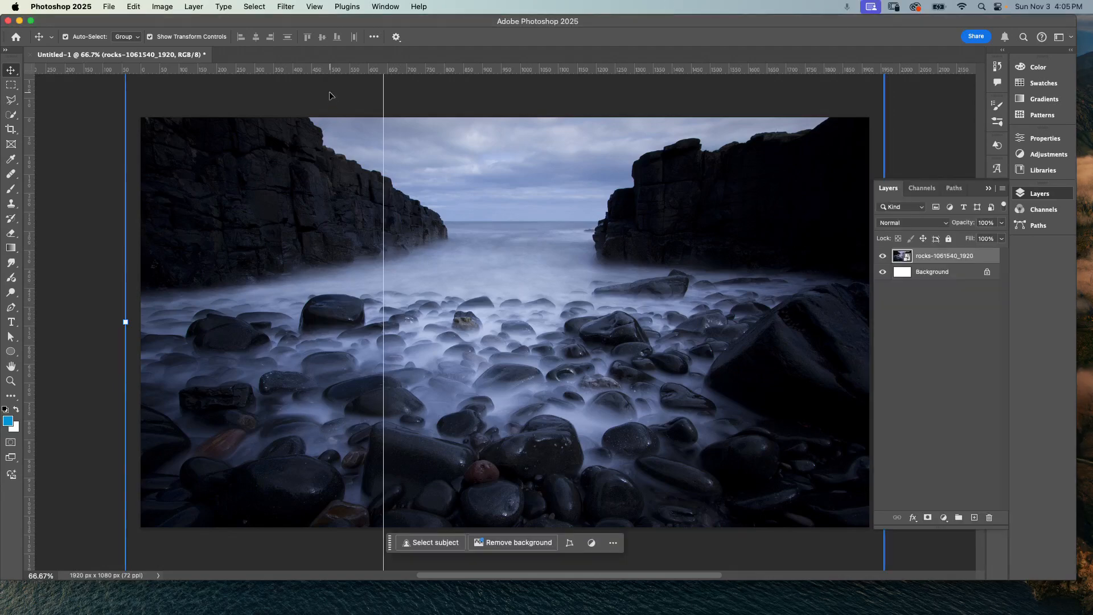
Step: Add a second vertical guide at 1280 px
{"action": "left_click", "coordinate": [314, 6]}
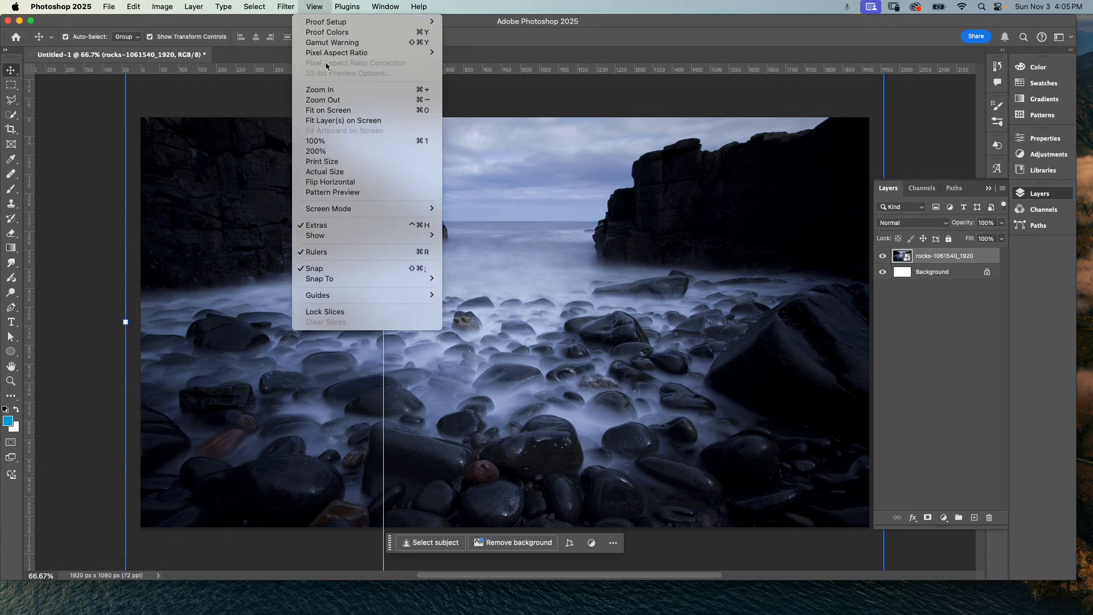
{"action": "mouse_move", "coordinate": [344, 284]}
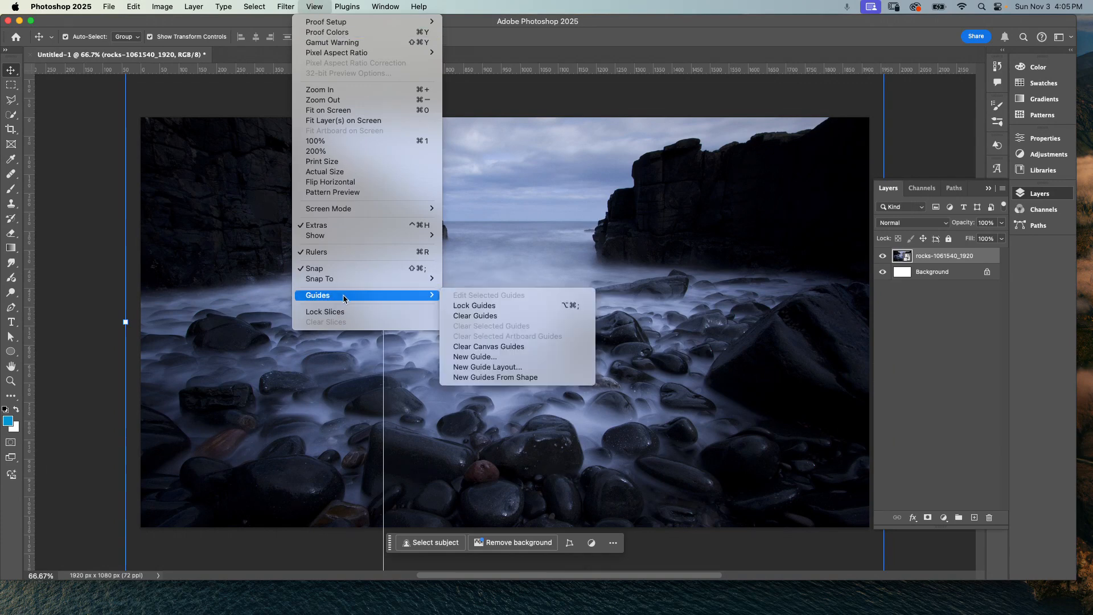
{"action": "left_click", "coordinate": [490, 358]}
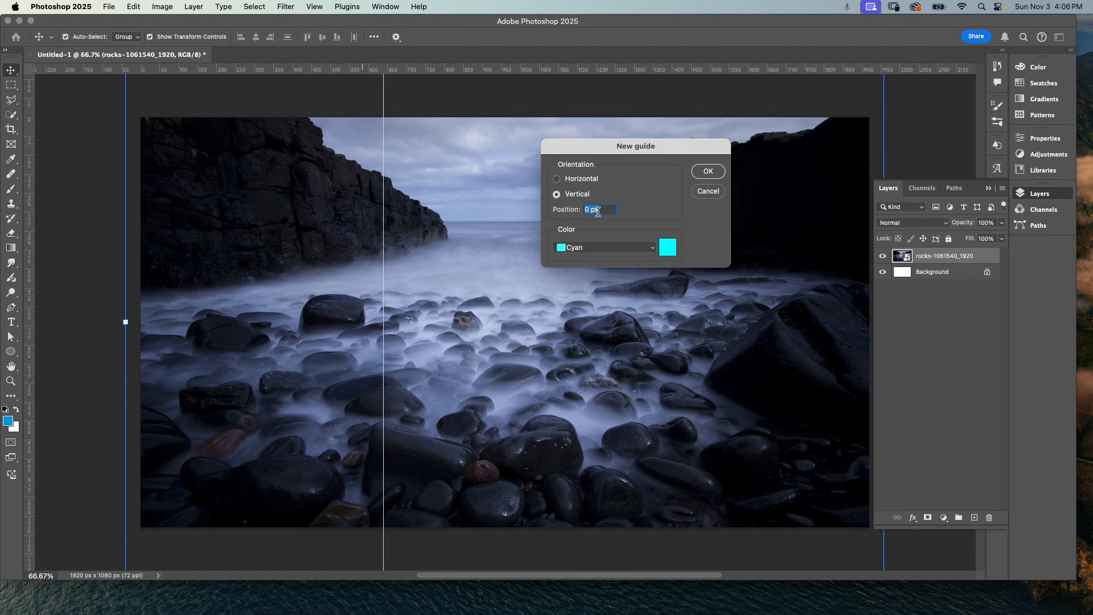
{"action": "left_click", "coordinate": [604, 209]}
{"action": "type", "text": "122"}
{"action": "type", "text": "80"}
{"action": "key", "text": "Return"}
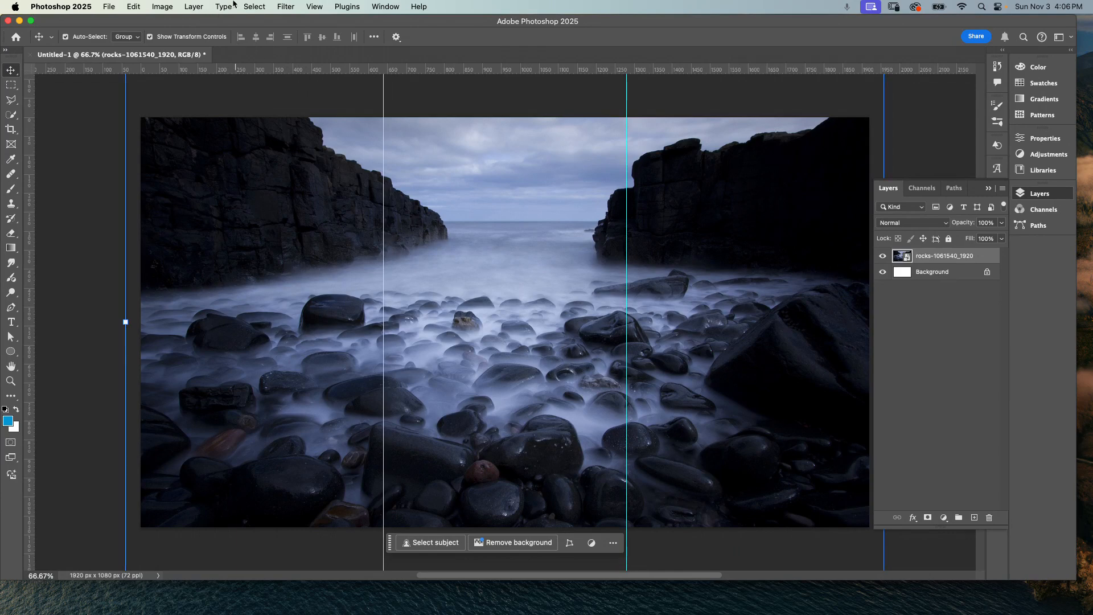
Step: Check the document's dimensions in the Image Size dialog and cancel without changes
{"action": "left_click", "coordinate": [162, 7]}
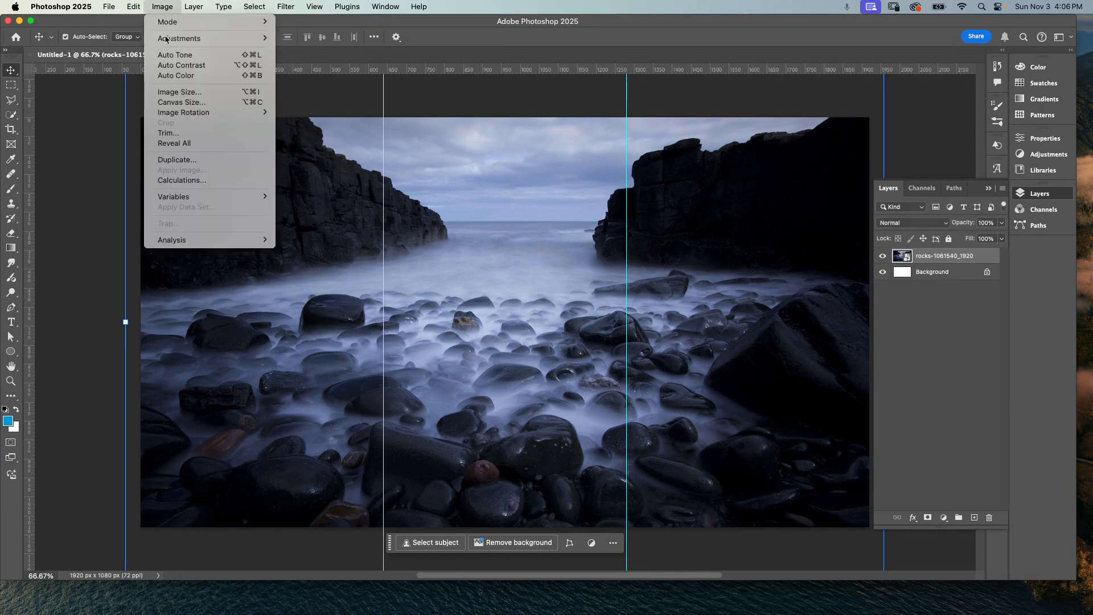
{"action": "left_click", "coordinate": [171, 93]}
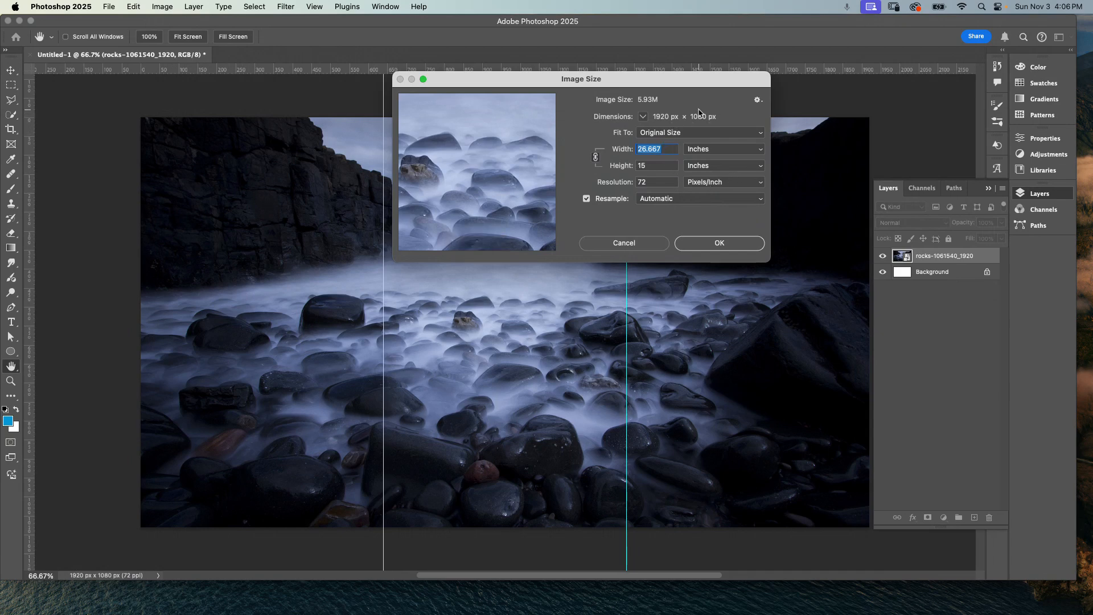
{"action": "left_click", "coordinate": [640, 246]}
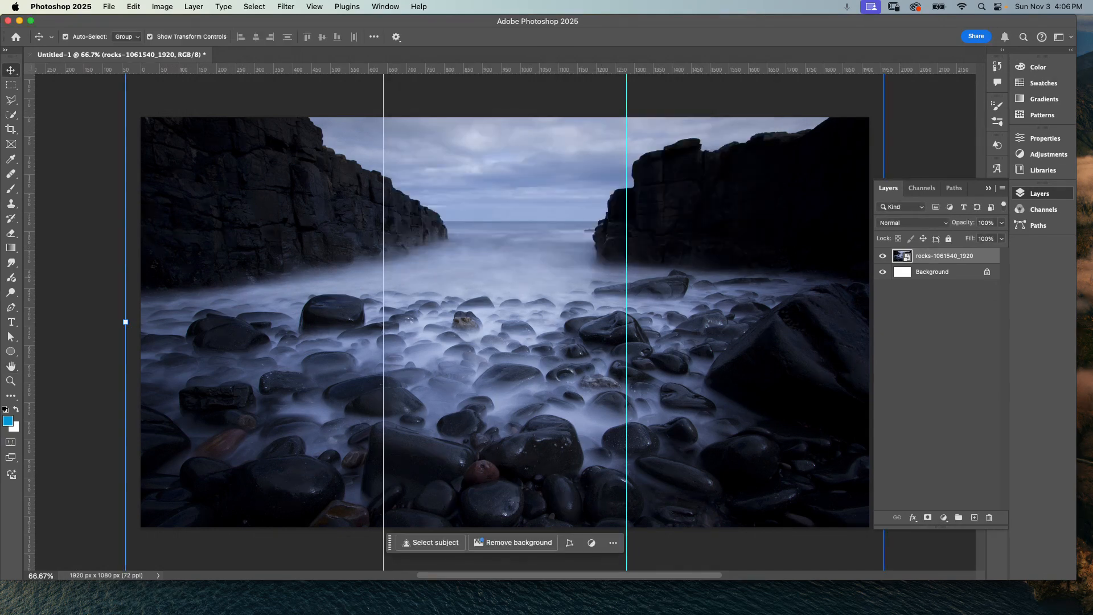
Step: Switch to Chrome to look at the 1080/3 calculation, then hide Chrome to return to Photoshop
{"action": "key", "text": "super+Tab"}
{"action": "left_click_drag", "start_coordinate": [678, 66], "coordinate": [690, 70]}
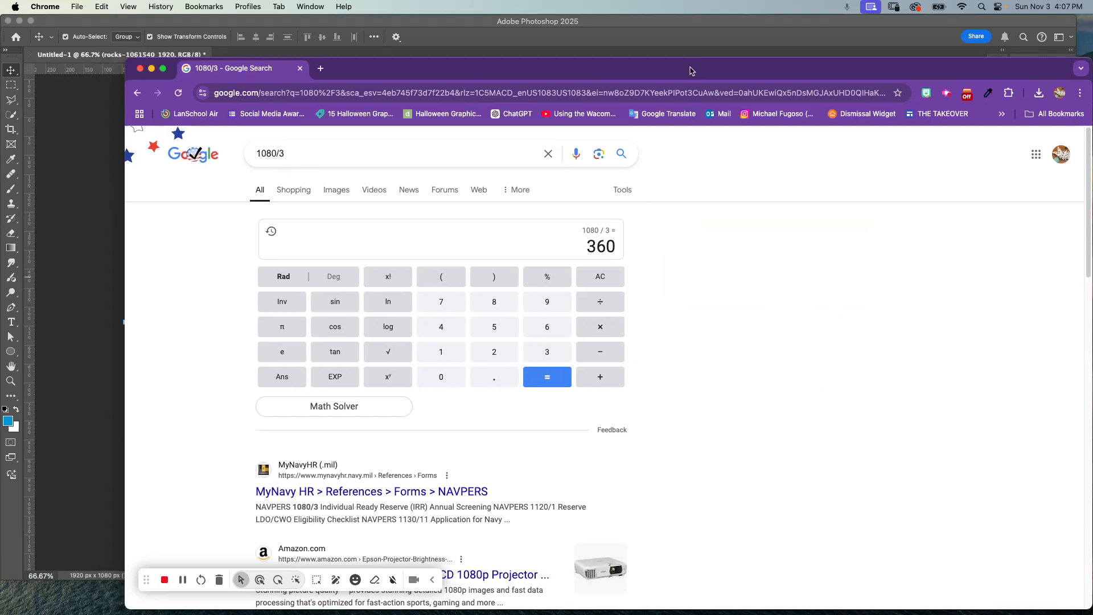
{"action": "key", "text": "super+m"}
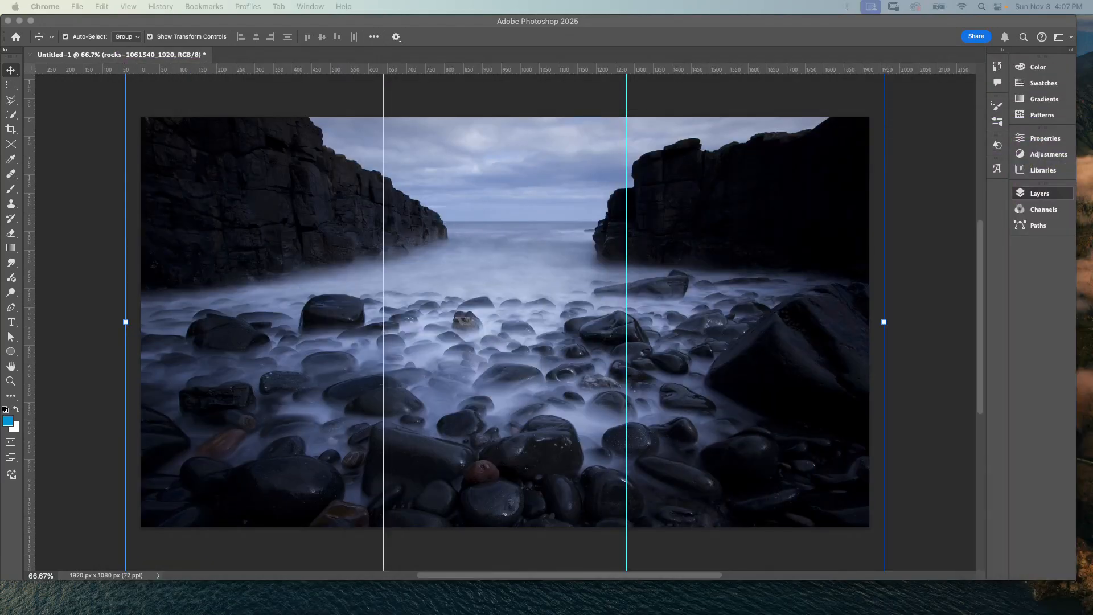
Step: Add a horizontal guide at 360 px
{"action": "left_click", "coordinate": [259, 26]}
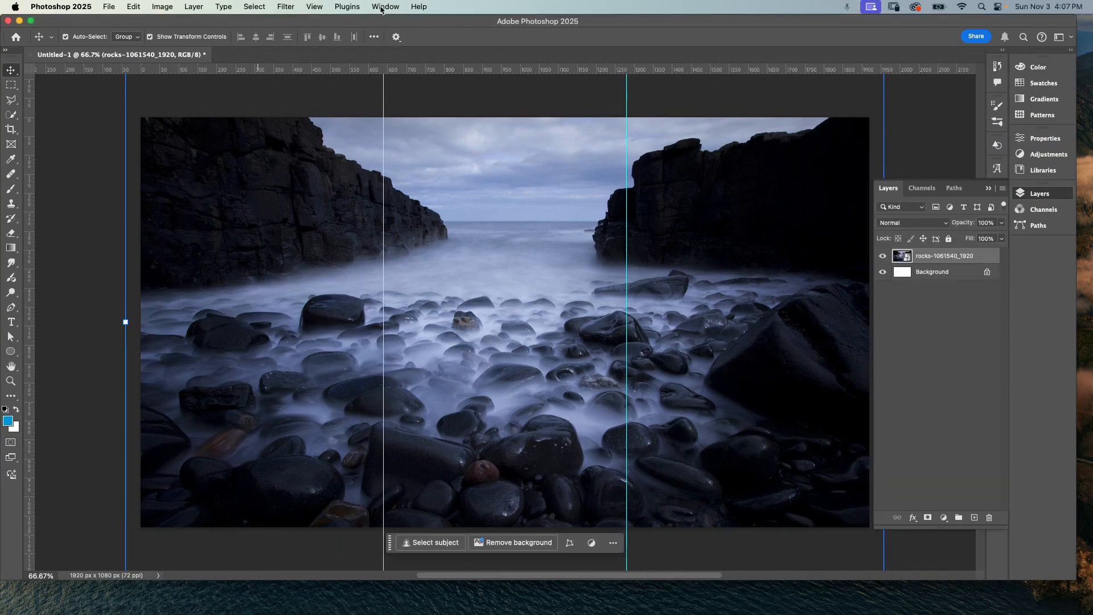
{"action": "left_click", "coordinate": [315, 7]}
{"action": "mouse_move", "coordinate": [327, 304]}
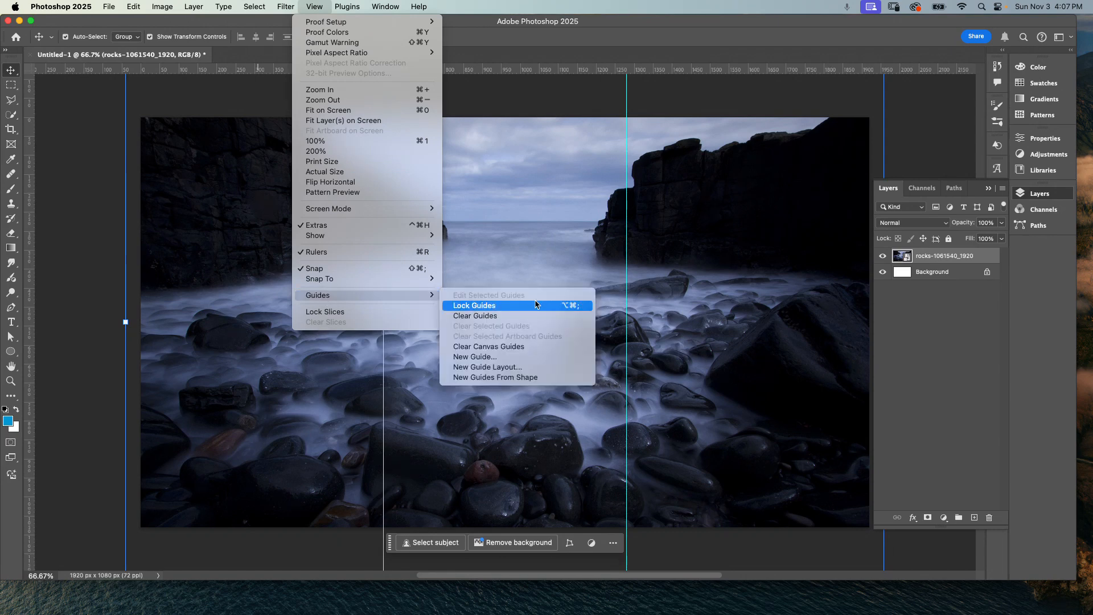
{"action": "left_click", "coordinate": [516, 359]}
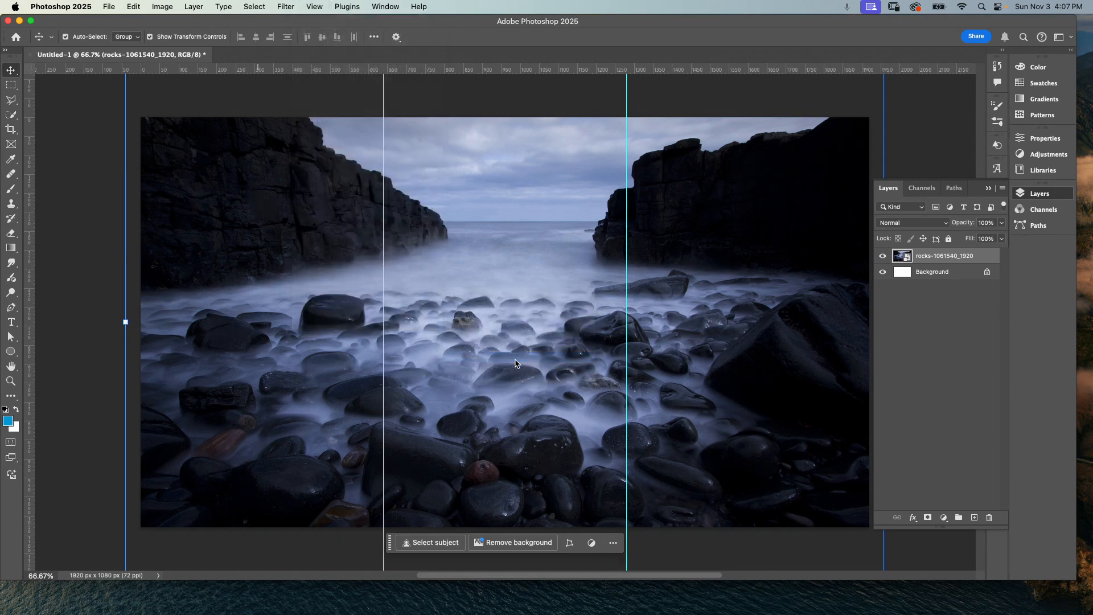
{"action": "key", "text": "Left"}
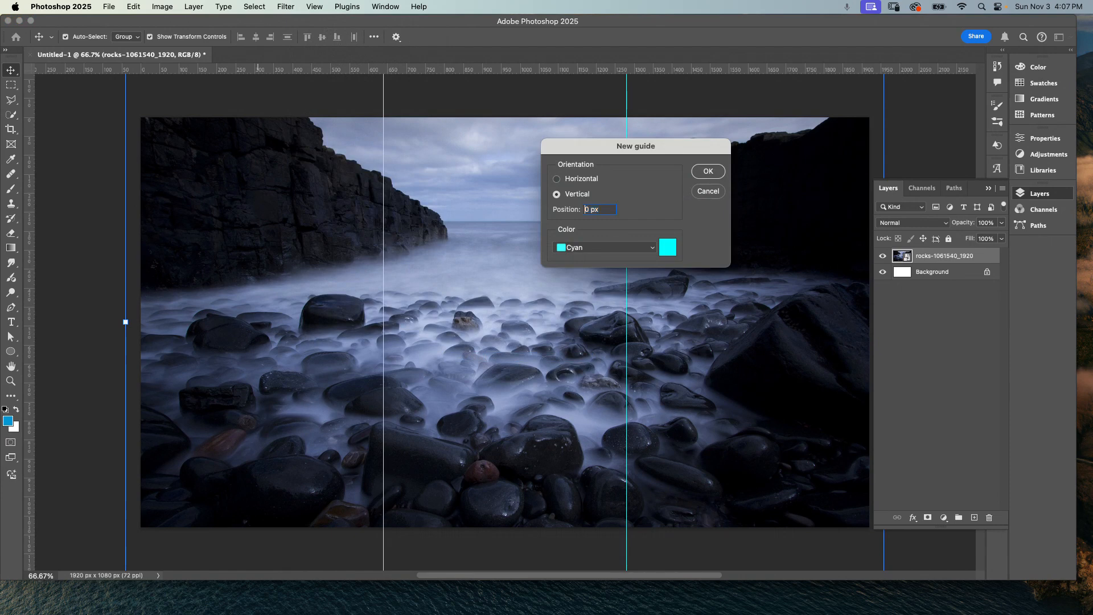
{"action": "type", "text": "36"}
{"action": "left_click", "coordinate": [556, 179]}
{"action": "left_click", "coordinate": [709, 171]}
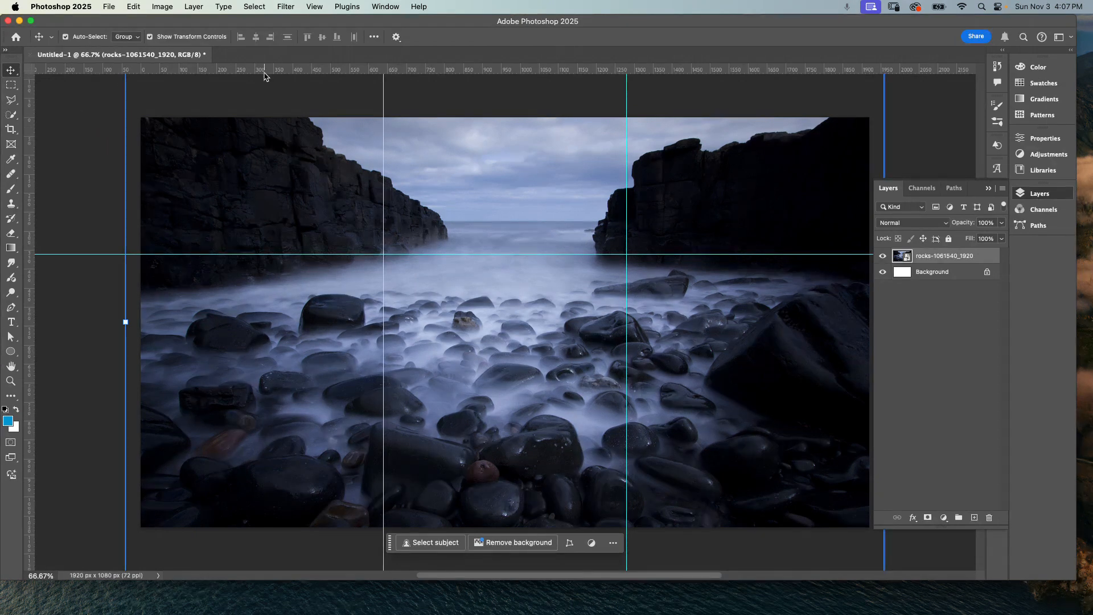
Step: Add a second horizontal guide at 720 px
{"action": "left_click", "coordinate": [316, 7]}
{"action": "mouse_move", "coordinate": [319, 241]}
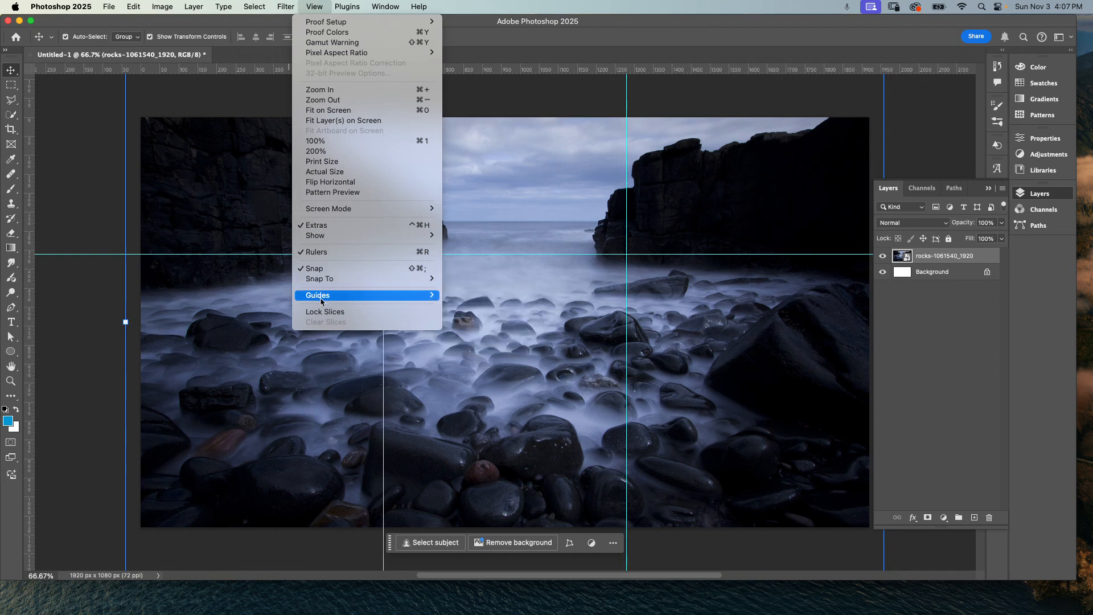
{"action": "mouse_move", "coordinate": [321, 298]}
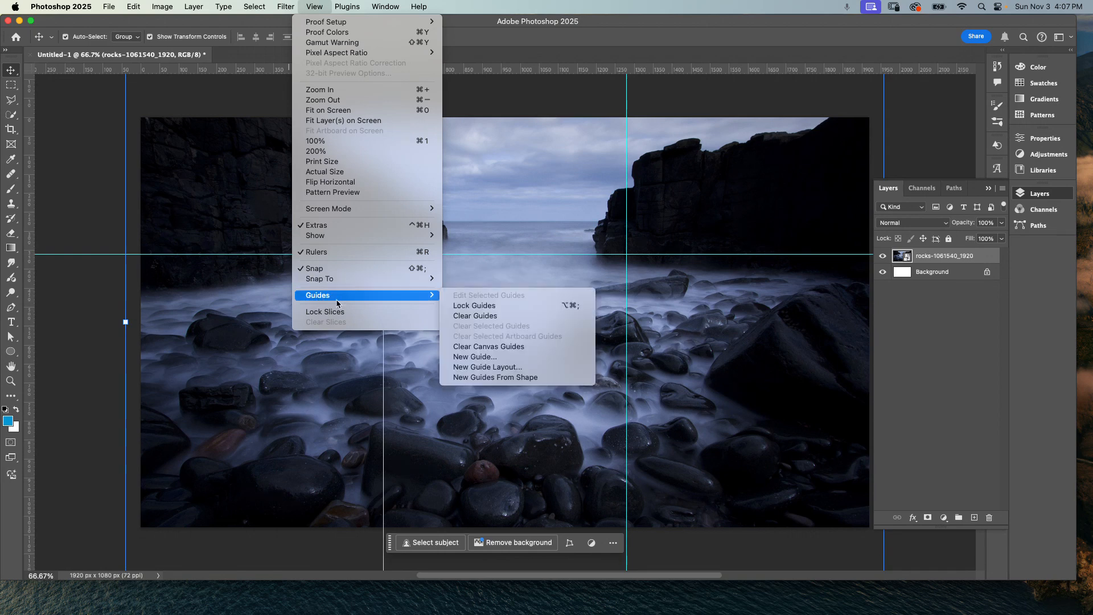
{"action": "left_click", "coordinate": [502, 357]}
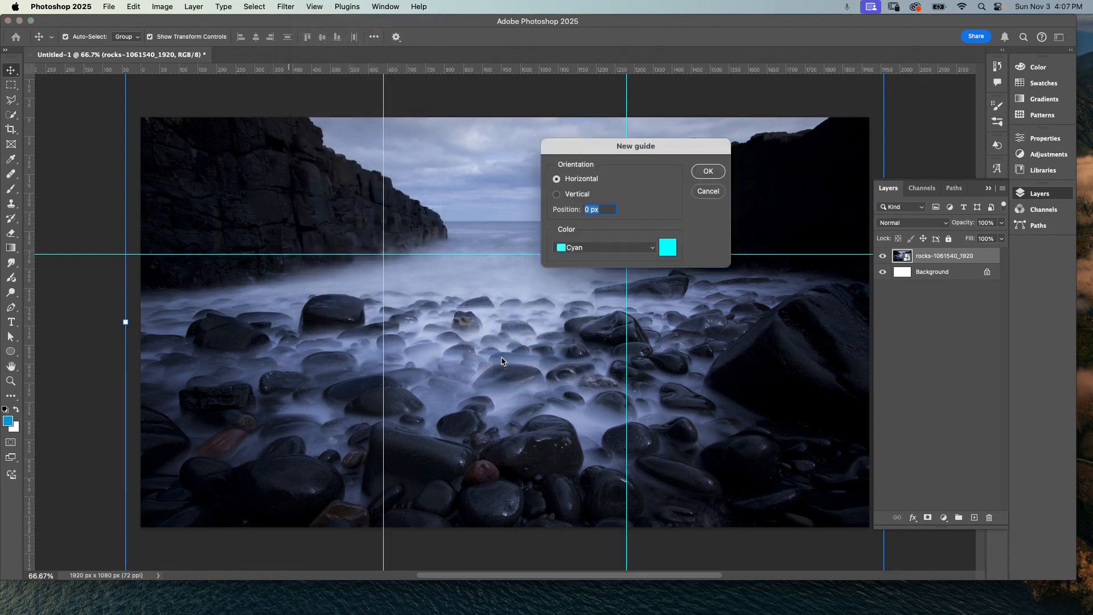
{"action": "left_click", "coordinate": [597, 210]}
{"action": "type", "text": "72"}
{"action": "key", "text": "Return"}
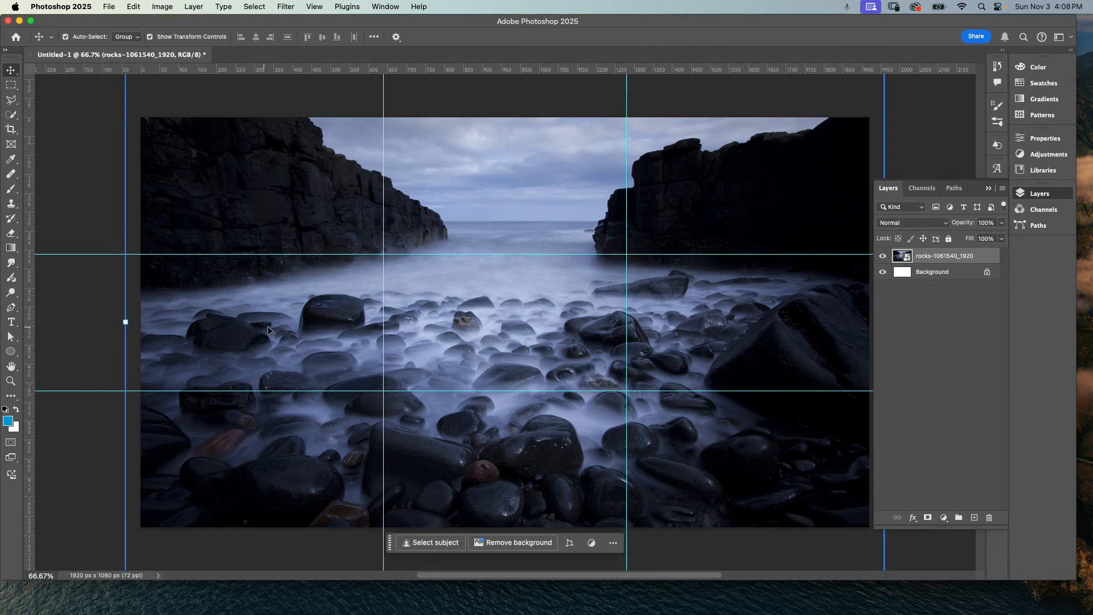
Step: Scale the rocks image up to about 116.5% and reposition it so it fills the canvas
{"action": "scroll", "coordinate": [312, 341], "scroll_direction": "up", "scroll_amount": 2}
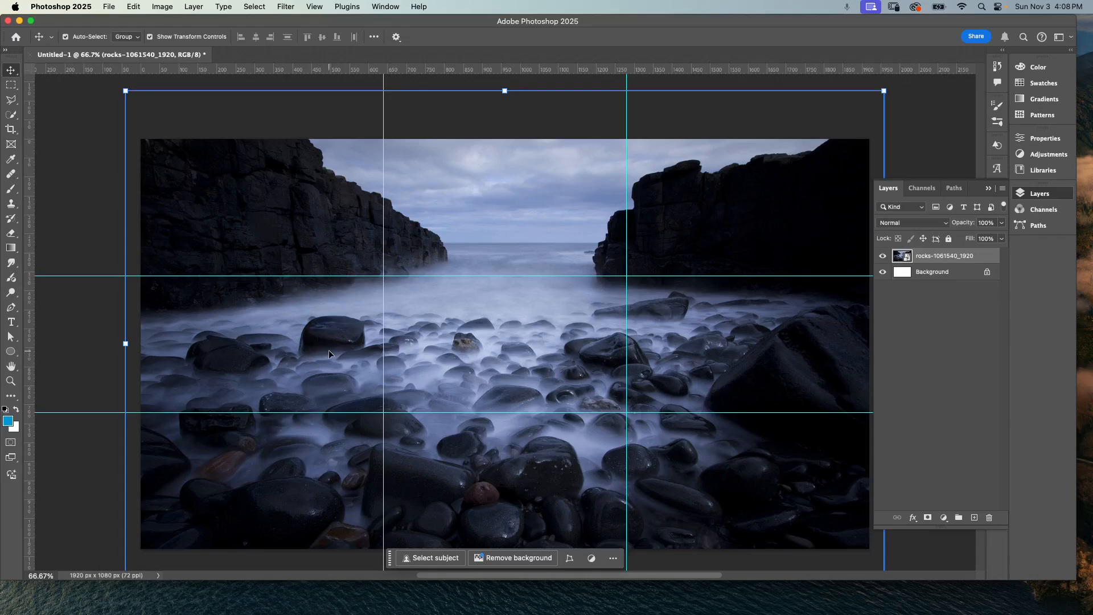
{"action": "left_click_drag", "start_coordinate": [329, 350], "coordinate": [264, 368]}
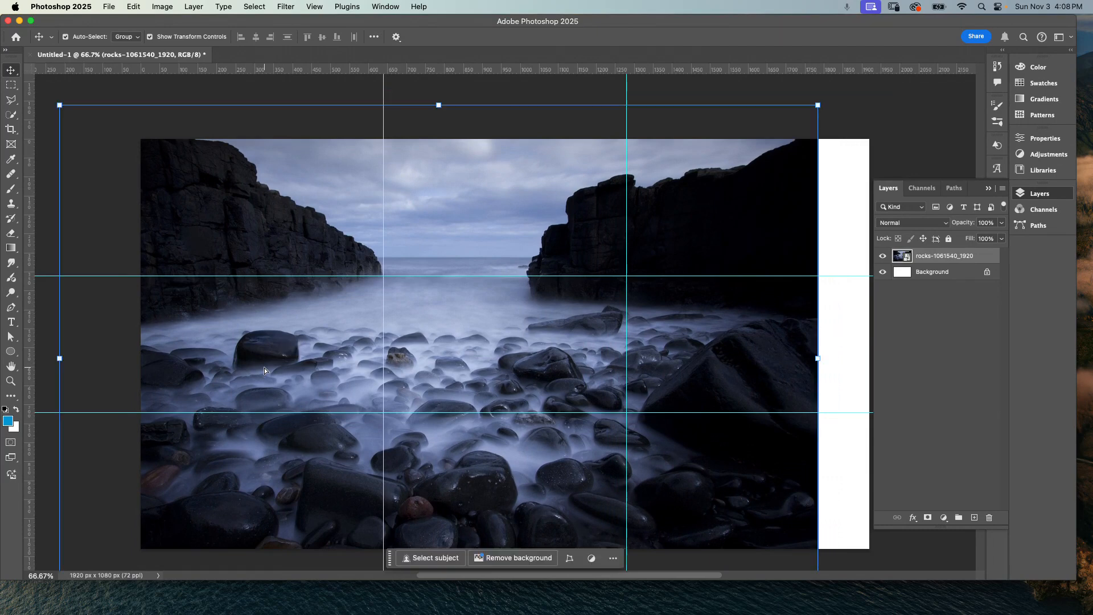
{"action": "mouse_move", "coordinate": [333, 331]}
{"action": "left_mouse_down"}
{"action": "mouse_move", "coordinate": [333, 341]}
{"action": "mouse_move", "coordinate": [340, 327]}
{"action": "mouse_move", "coordinate": [336, 335]}
{"action": "left_mouse_up"}
{"action": "left_click_drag", "start_coordinate": [817, 104], "coordinate": [917, 74]}
{"action": "left_click_drag", "start_coordinate": [456, 381], "coordinate": [429, 425]}
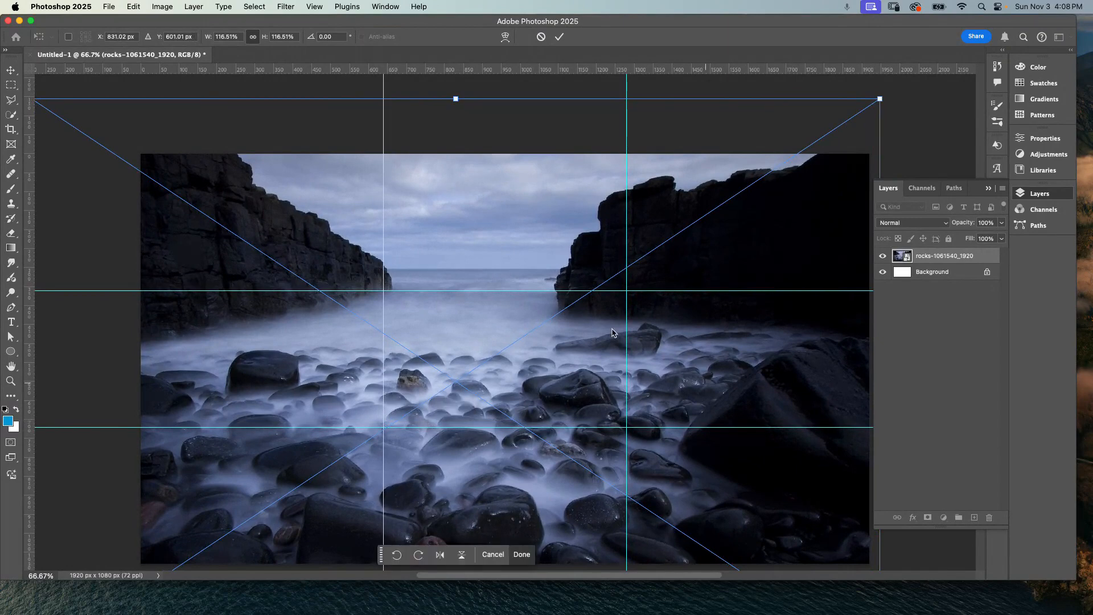
{"action": "key", "text": "Return"}
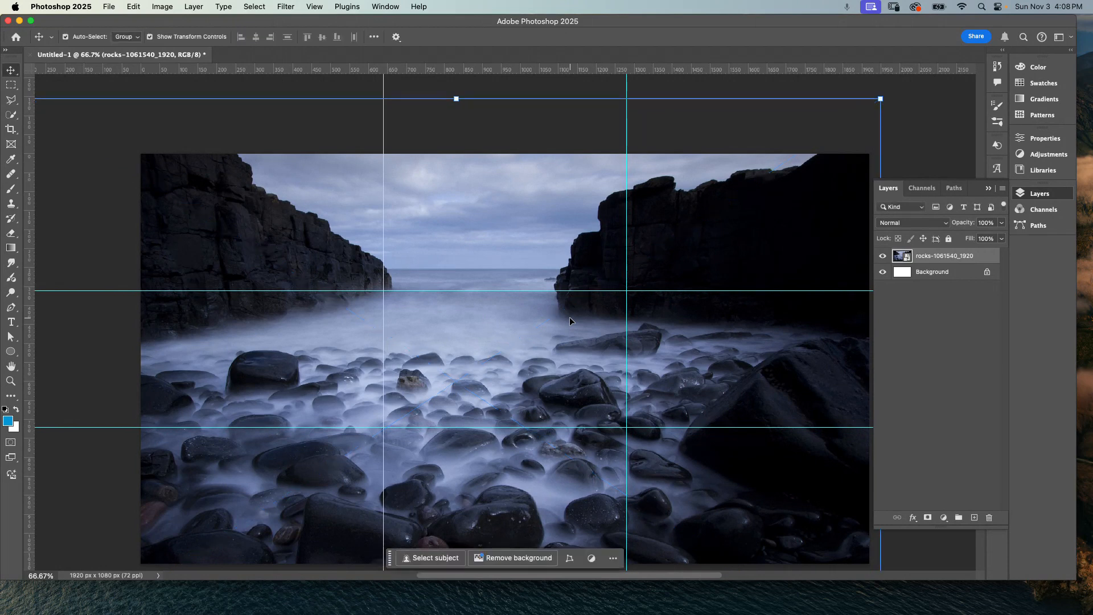
{"action": "left_click", "coordinate": [988, 189]}
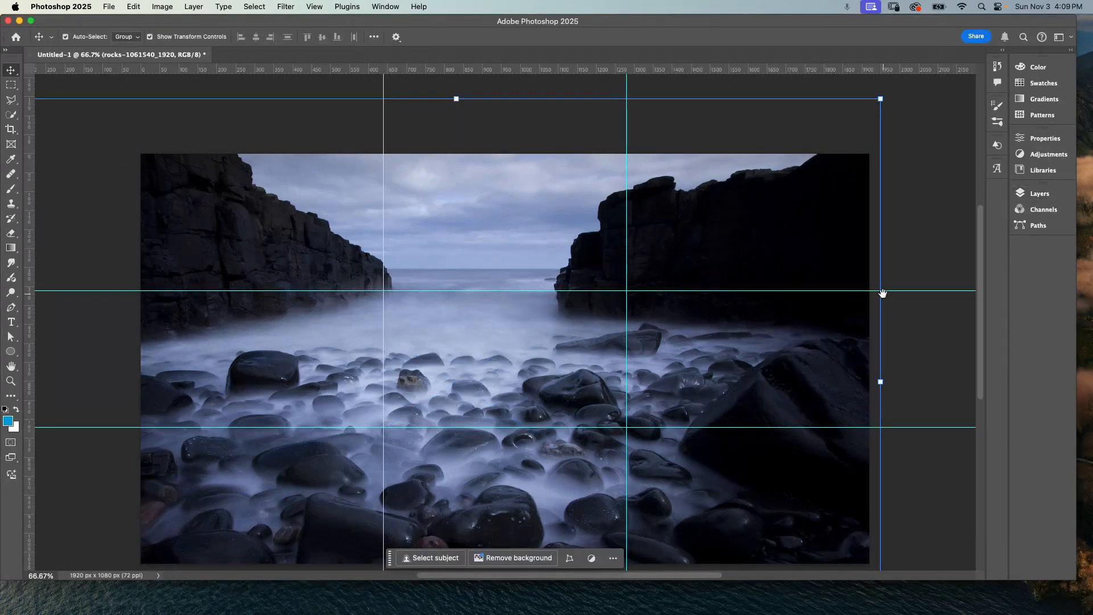
{"action": "left_click_drag", "start_coordinate": [920, 253], "coordinate": [942, 216]}
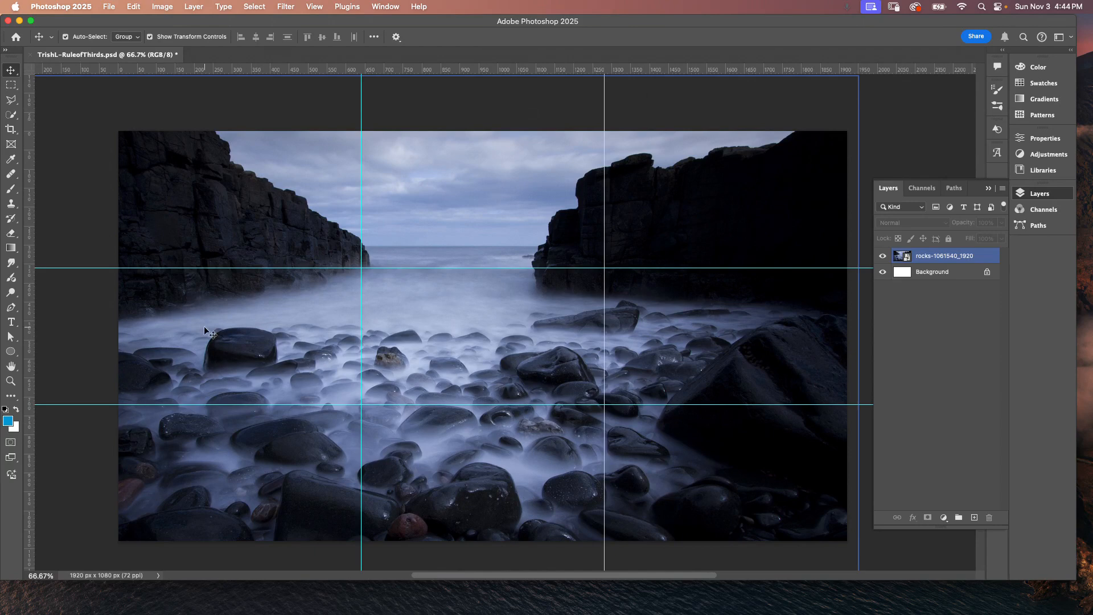
Step: Add the text "Misty Morning" with the Type tool at the upper-left thirds intersection
{"action": "left_click", "coordinate": [10, 321]}
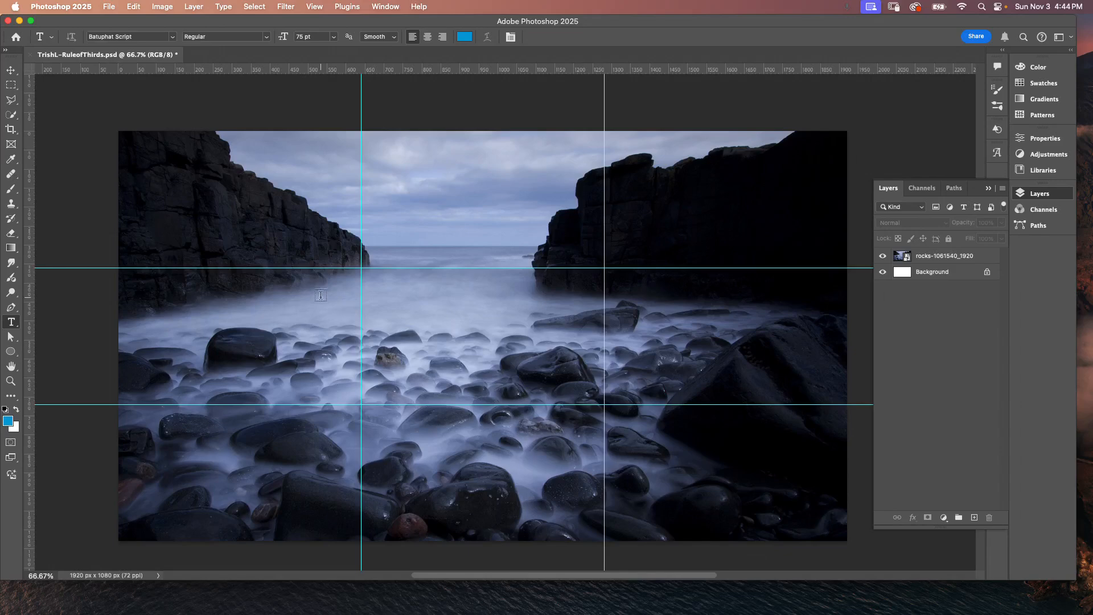
{"action": "left_click", "coordinate": [309, 263]}
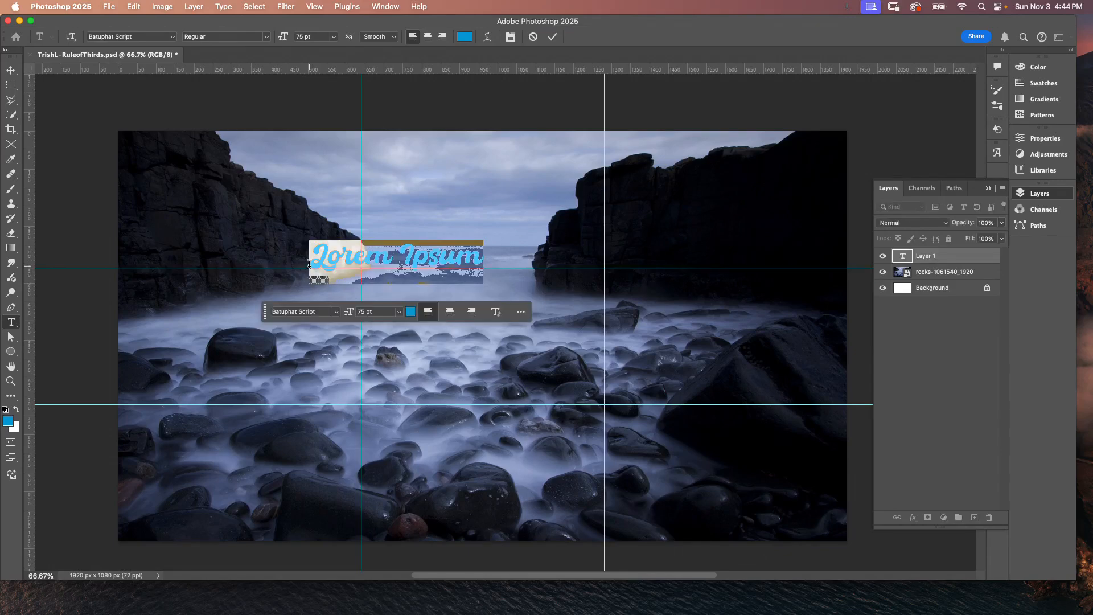
{"action": "type", "text": "Mi"}
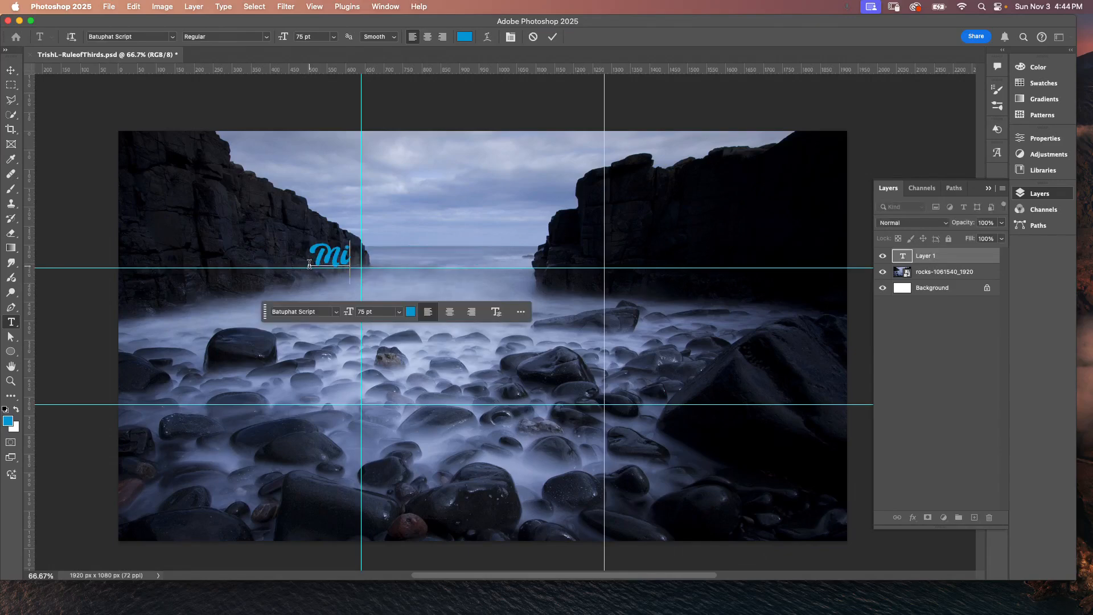
{"action": "type", "text": "sty Mo"}
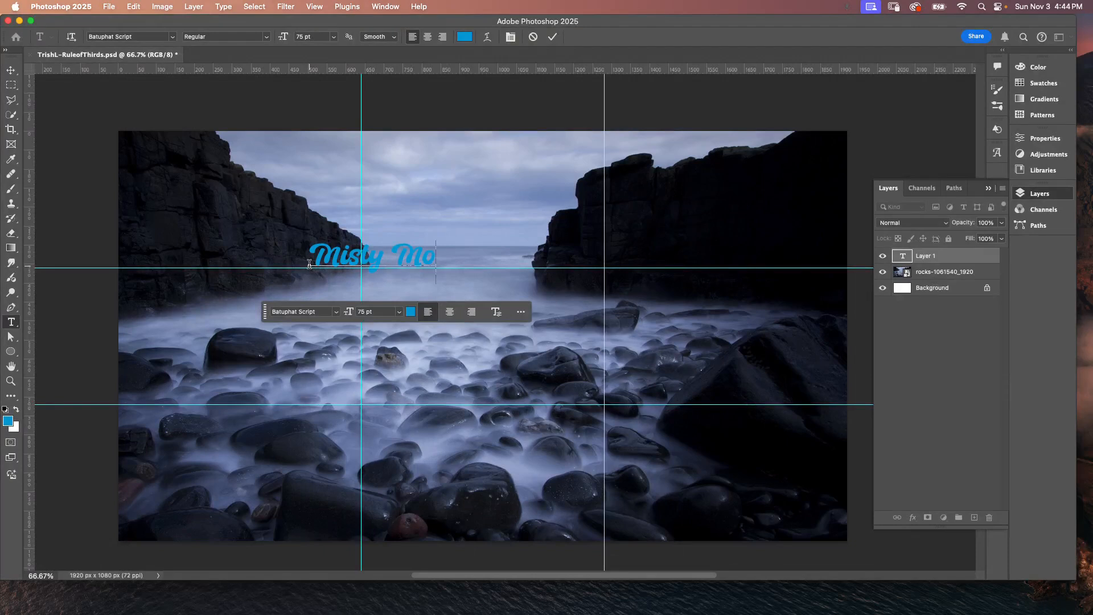
{"action": "type", "text": "n"}
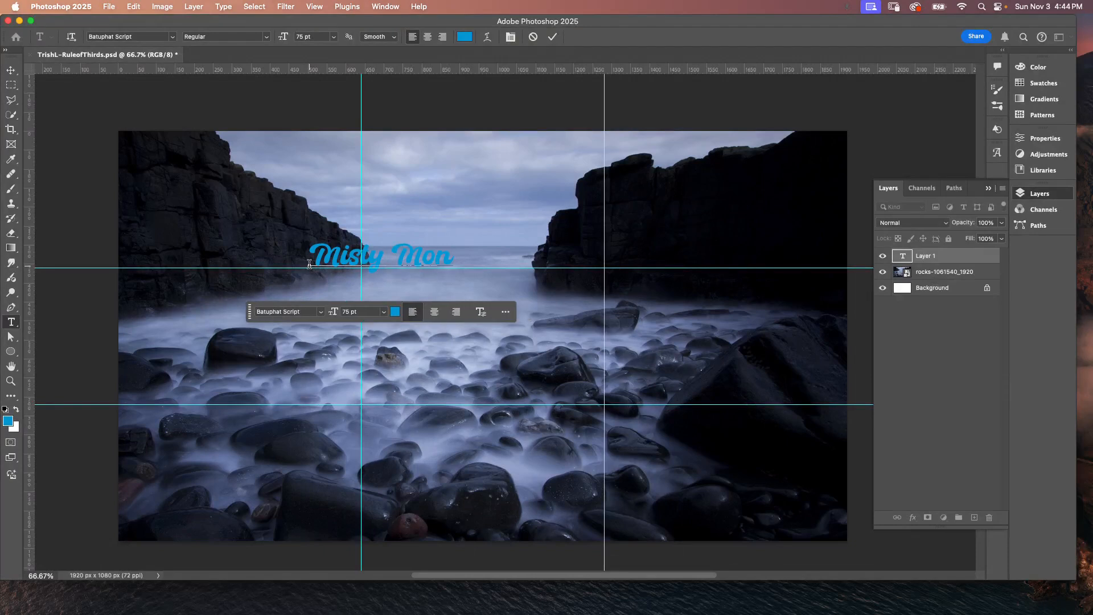
{"action": "key", "text": "BackSpace"}
{"action": "type", "text": "rning"}
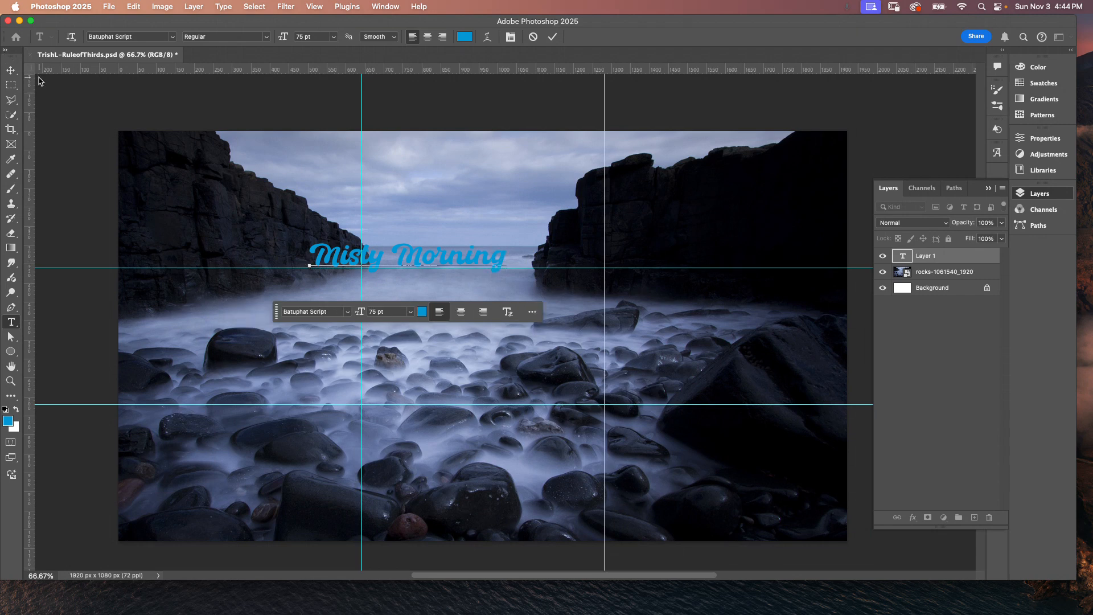
Step: Scale the "Misty Morning" text up to about 283% and center it over the upper horizontal thirds guide
{"action": "left_click", "coordinate": [11, 69]}
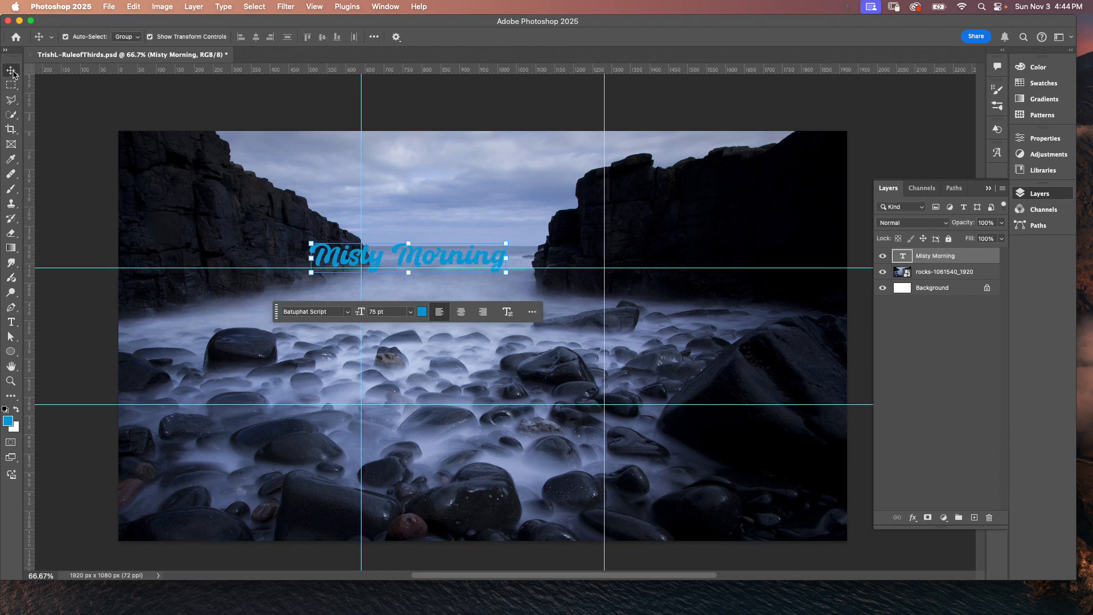
{"action": "left_click", "coordinate": [505, 243]}
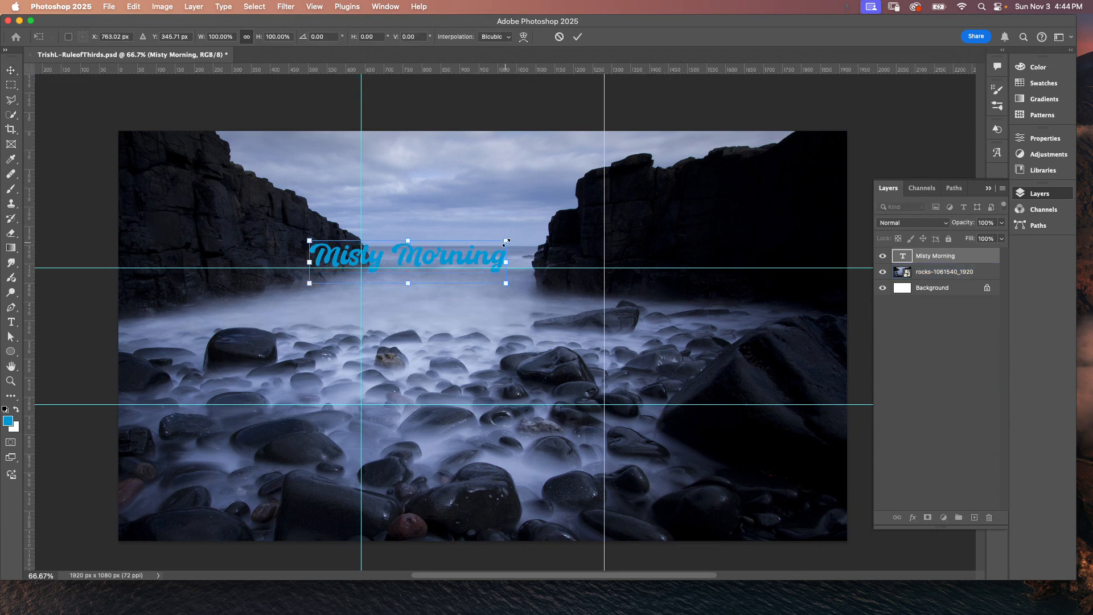
{"action": "left_click_drag", "start_coordinate": [506, 242], "coordinate": [797, 159]}
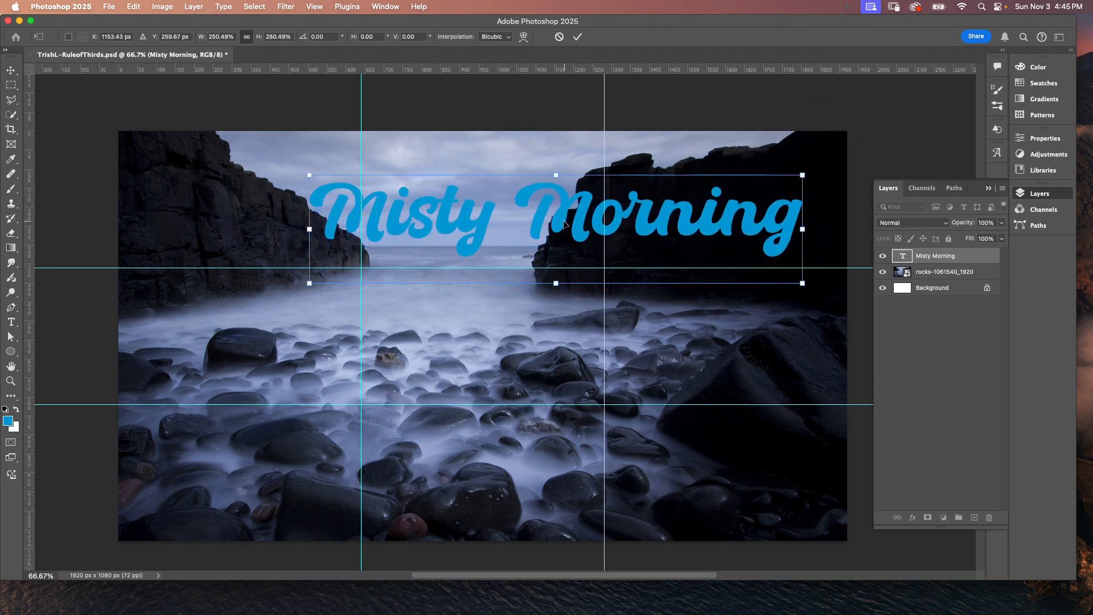
{"action": "left_click_drag", "start_coordinate": [564, 223], "coordinate": [514, 259]}
{"action": "left_click_drag", "start_coordinate": [484, 256], "coordinate": [479, 254]}
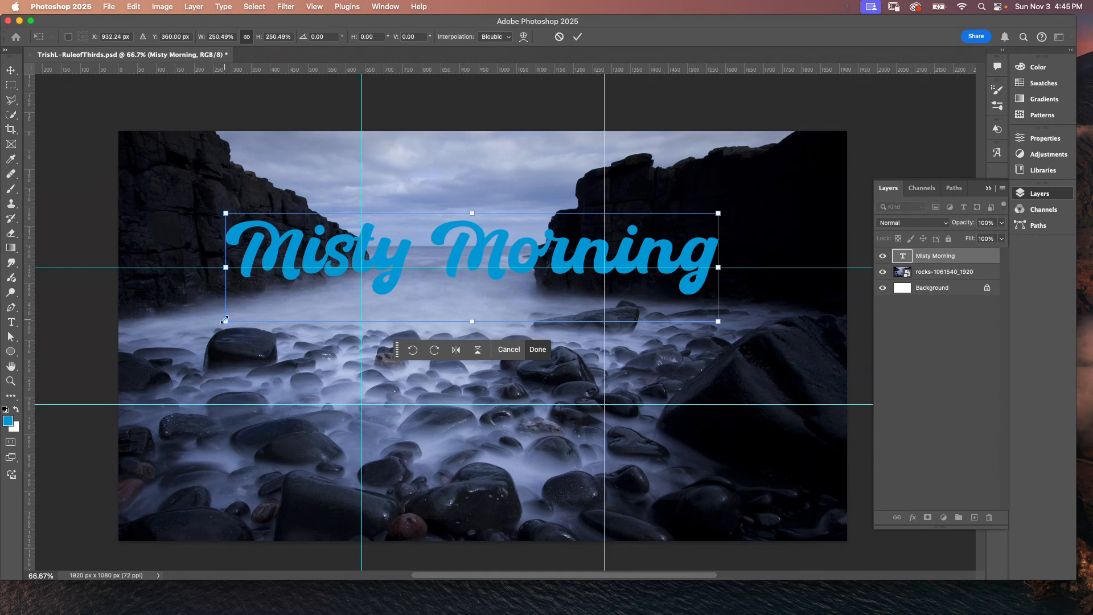
{"action": "left_click_drag", "start_coordinate": [225, 320], "coordinate": [190, 361]}
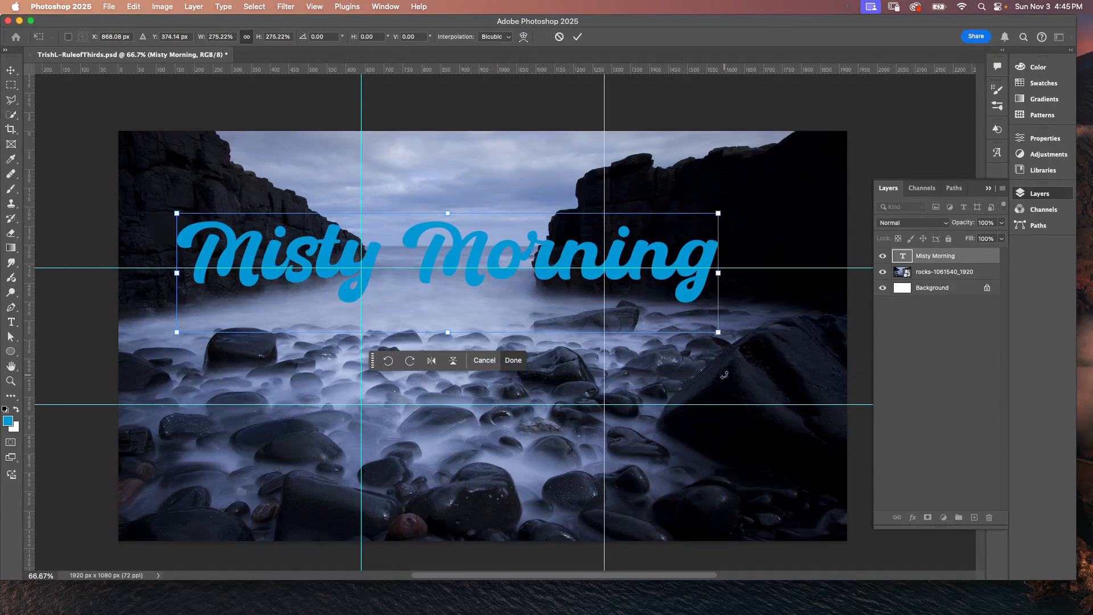
{"action": "left_click_drag", "start_coordinate": [718, 332], "coordinate": [734, 335]}
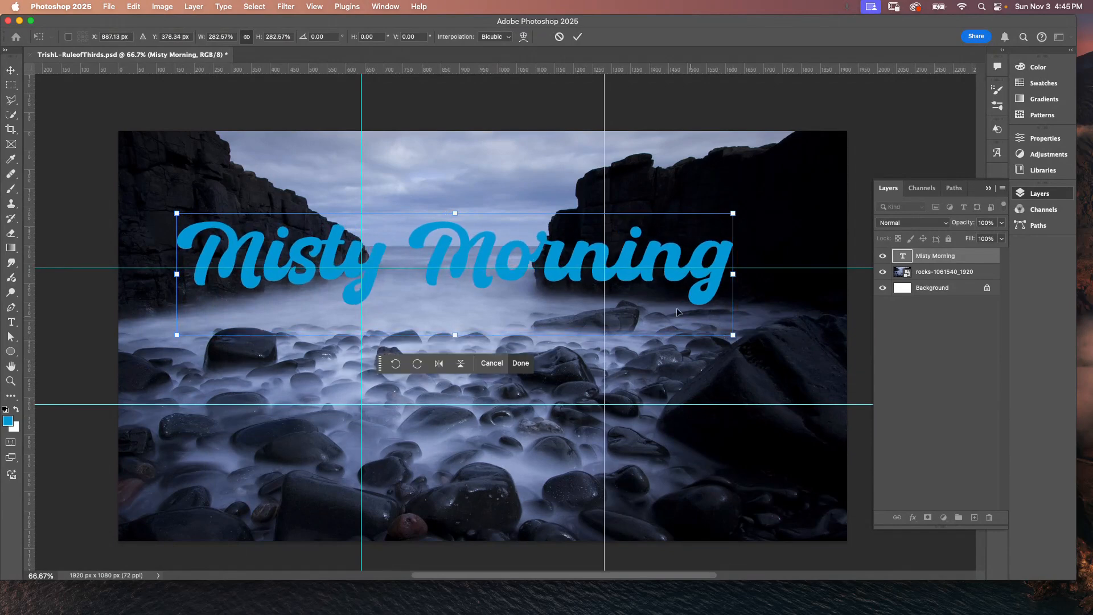
{"action": "left_click_drag", "start_coordinate": [477, 245], "coordinate": [450, 238]}
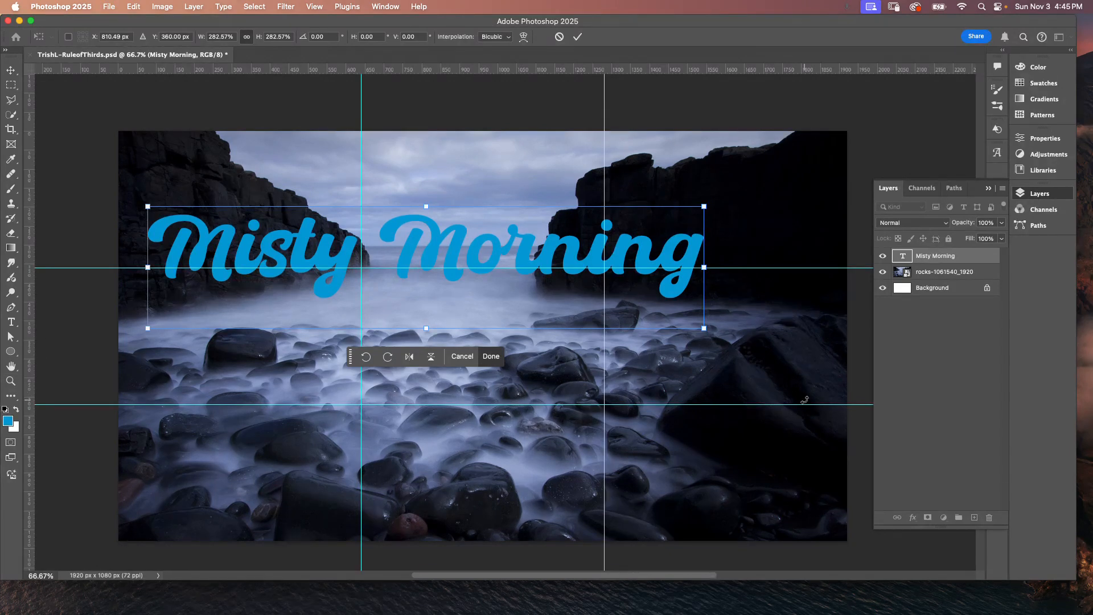
Step: Duplicate the rocks image layer
{"action": "left_click", "coordinate": [962, 273]}
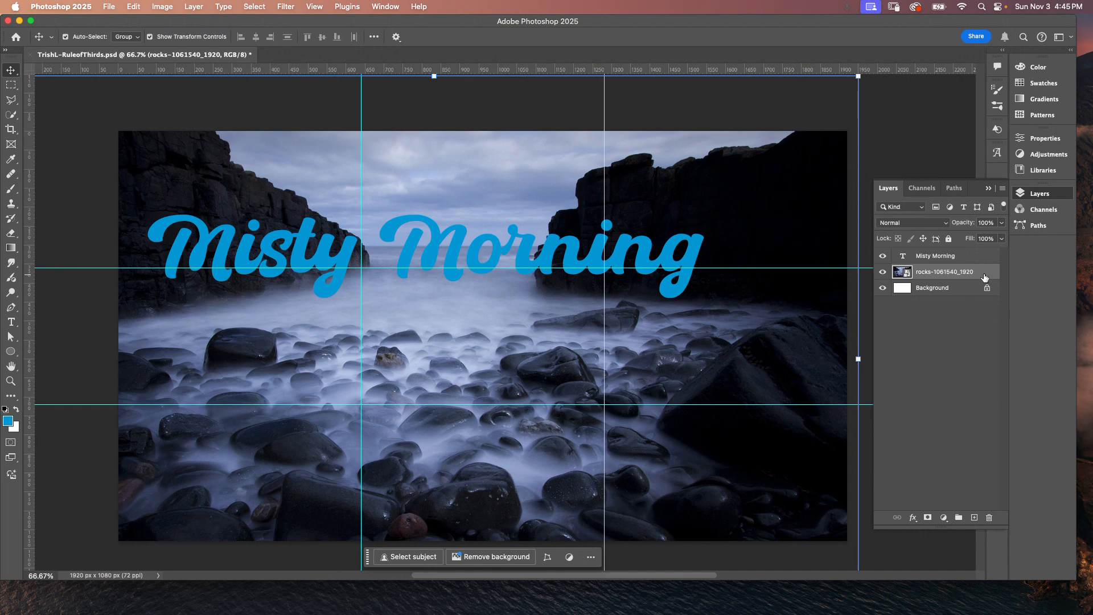
{"action": "key", "text": "super+j"}
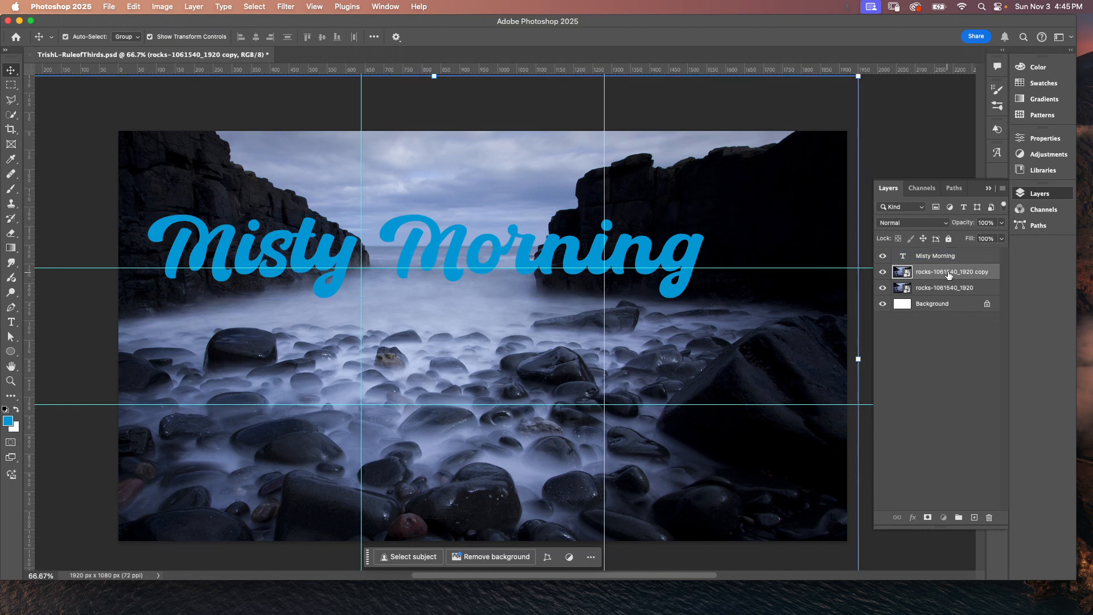
Step: Move the rocks copy above the text layer and clip it to the Misty Morning text
{"action": "left_click_drag", "start_coordinate": [949, 274], "coordinate": [946, 254]}
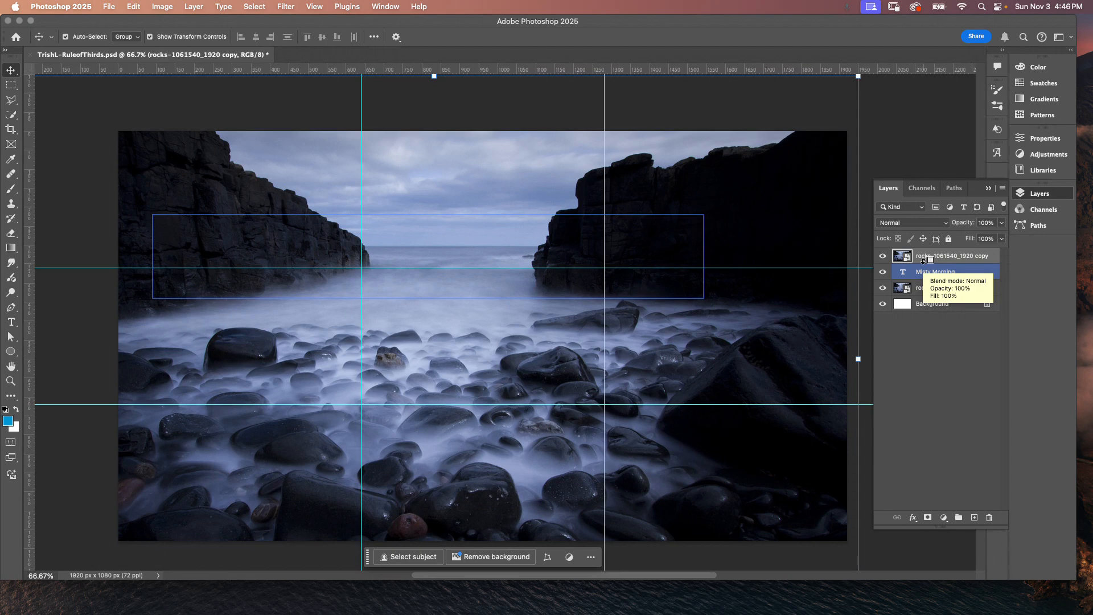
{"action": "left_click", "coordinate": [923, 260], "text": "alt"}
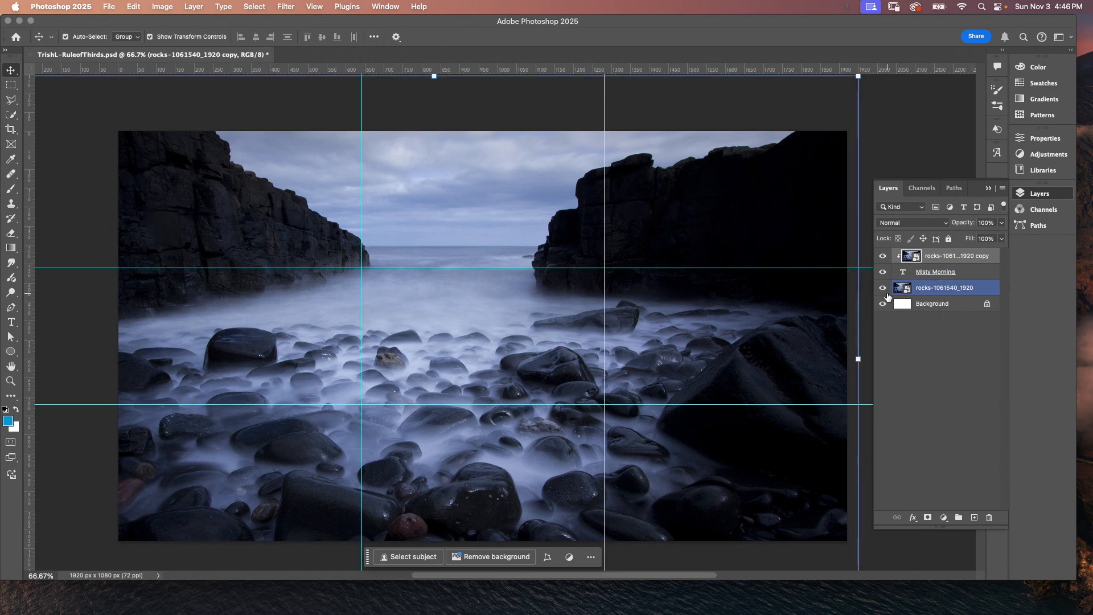
Step: Toggle the original rocks layer's visibility off and on to preview the image-filled text
{"action": "left_click", "coordinate": [883, 289]}
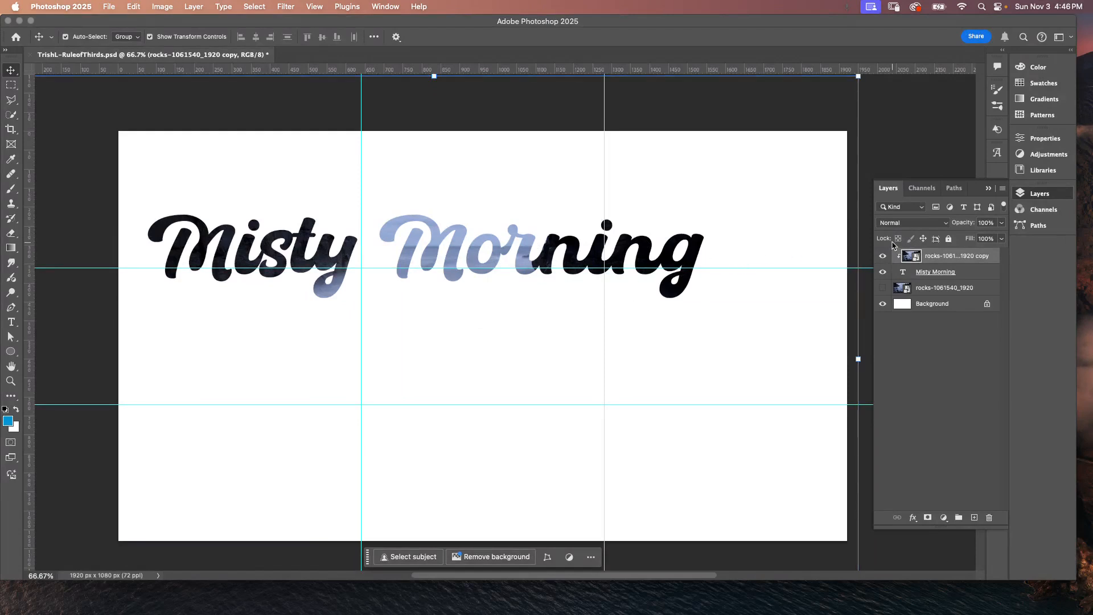
{"action": "left_click", "coordinate": [881, 288]}
Step: Try scaling the clipped rocks copy down to about 88% and shifting it, then undo those transforms
{"action": "key", "text": "space"}
{"action": "left_click_drag", "start_coordinate": [120, 118], "coordinate": [195, 152]}
{"action": "left_click_drag", "start_coordinate": [84, 109], "coordinate": [205, 212]}
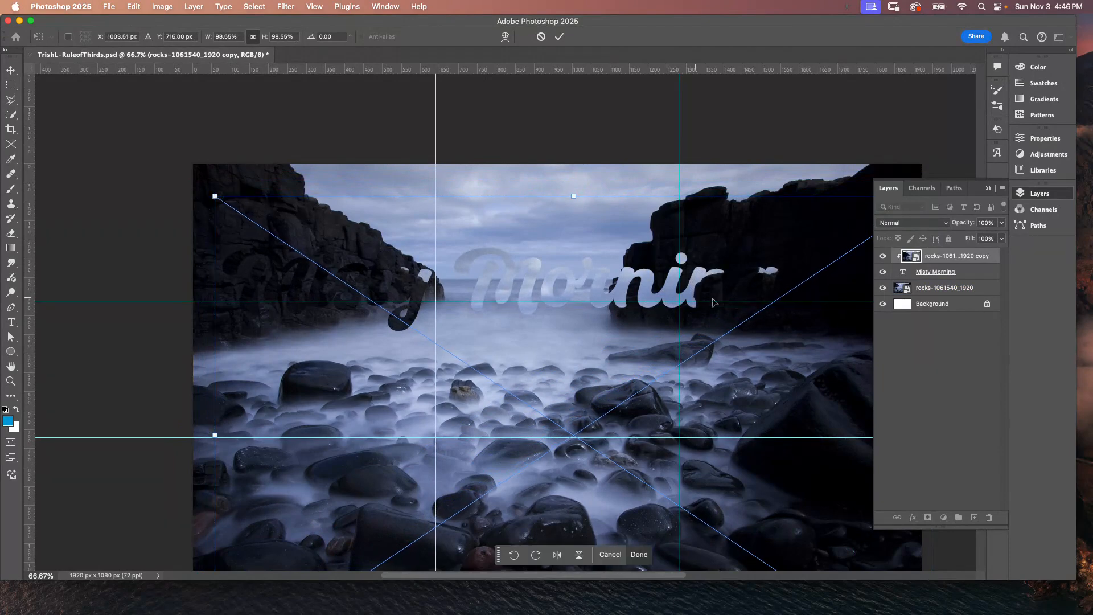
{"action": "left_click", "coordinate": [989, 189]}
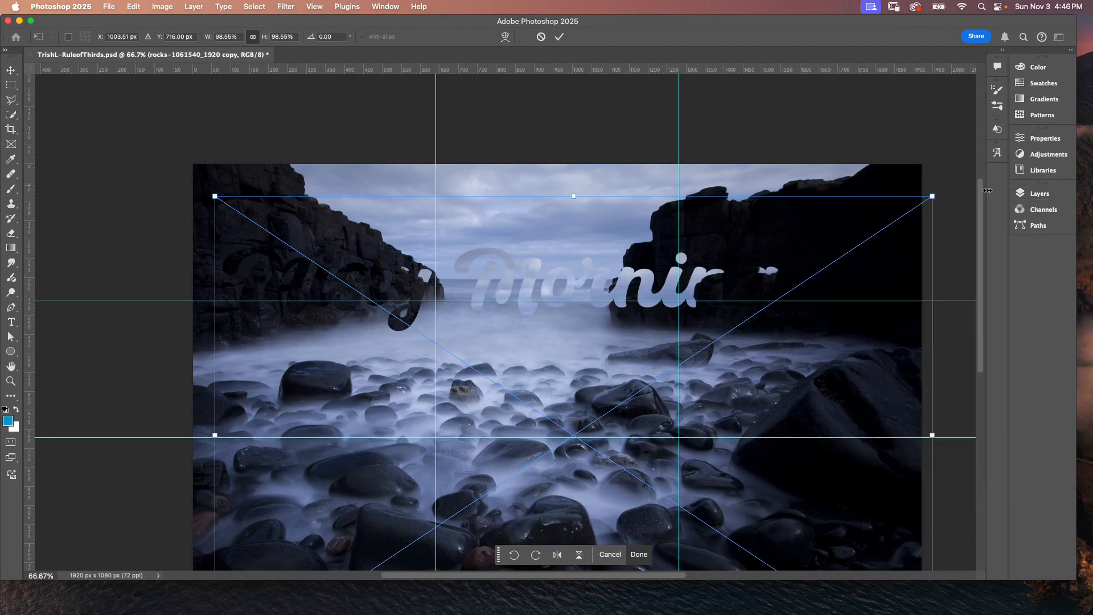
{"action": "left_click_drag", "start_coordinate": [932, 197], "coordinate": [853, 249]}
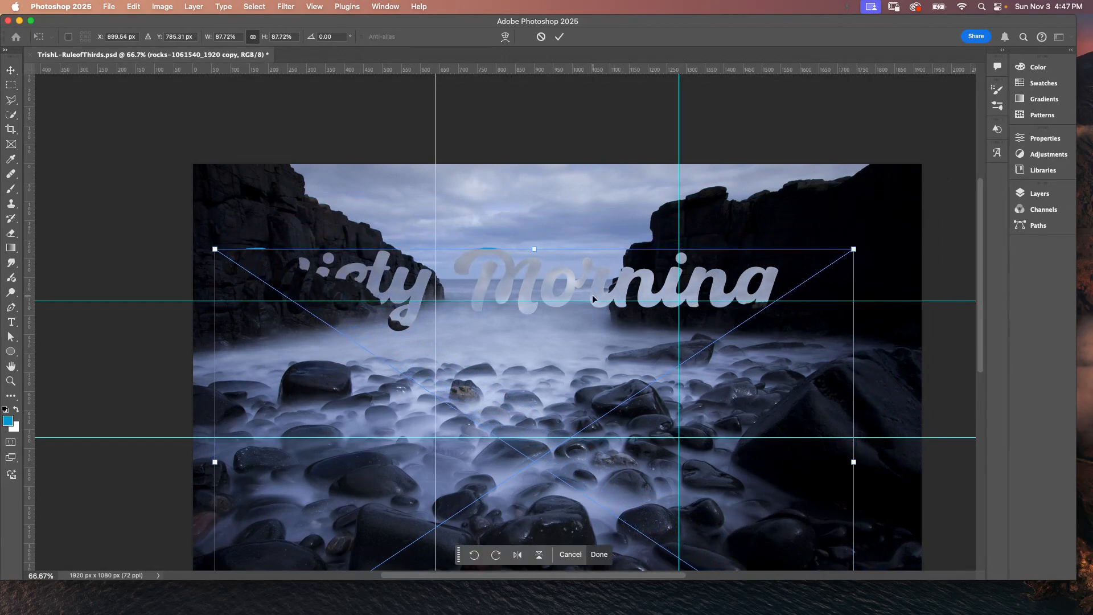
{"action": "left_click_drag", "start_coordinate": [593, 296], "coordinate": [570, 290]}
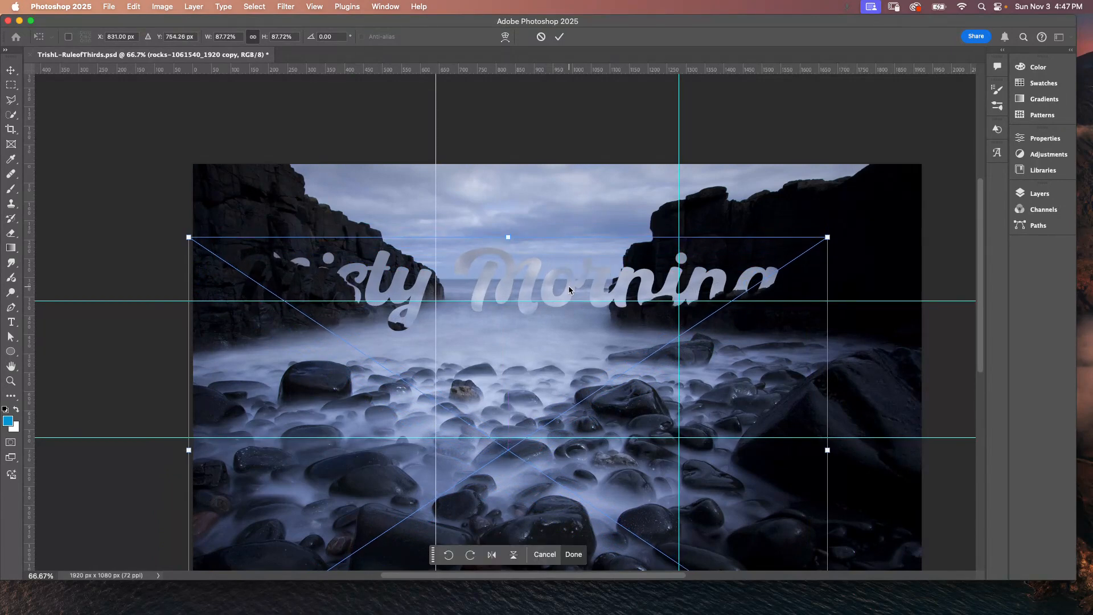
{"action": "key", "text": "super+z"}
{"action": "key", "text": "super+z"}
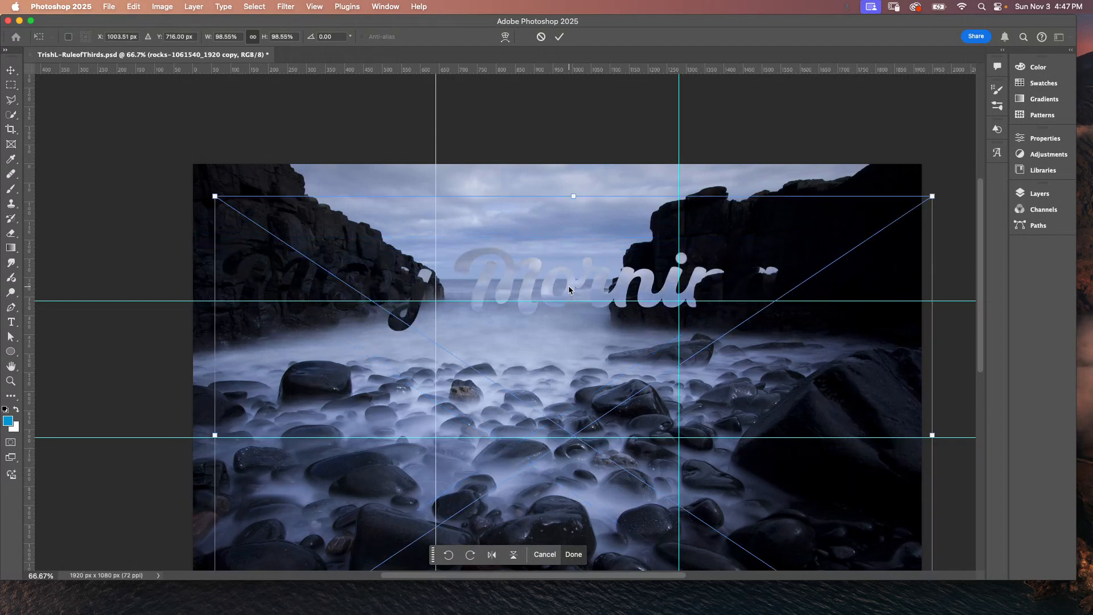
{"action": "key", "text": "super+z"}
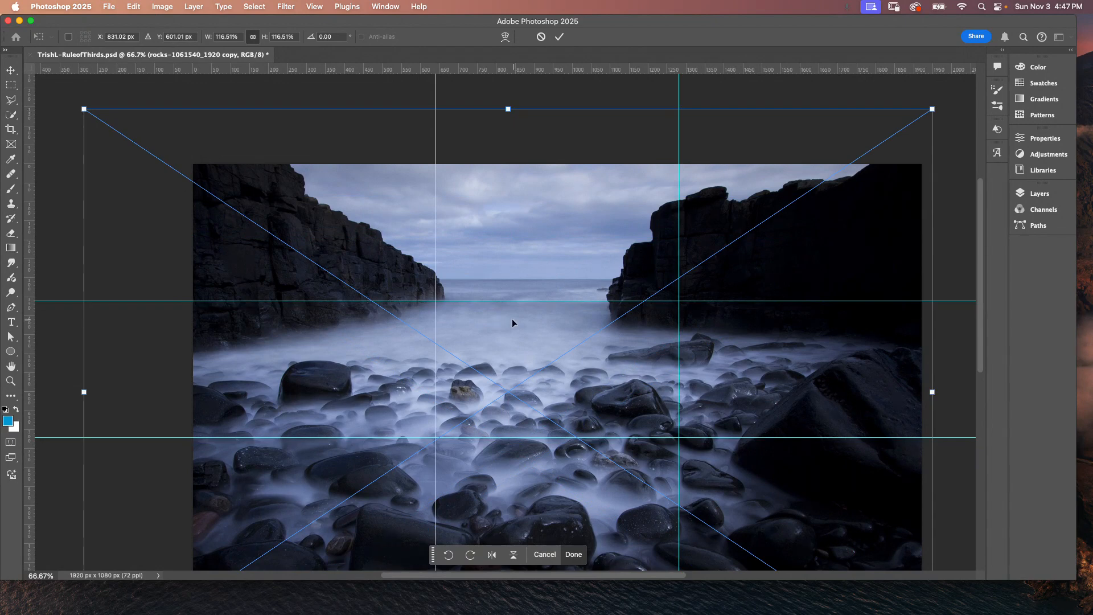
Step: Scale the clipped rocks copy up to about 141% and reposition it behind the text, then commit
{"action": "left_click_drag", "start_coordinate": [495, 304], "coordinate": [453, 446]}
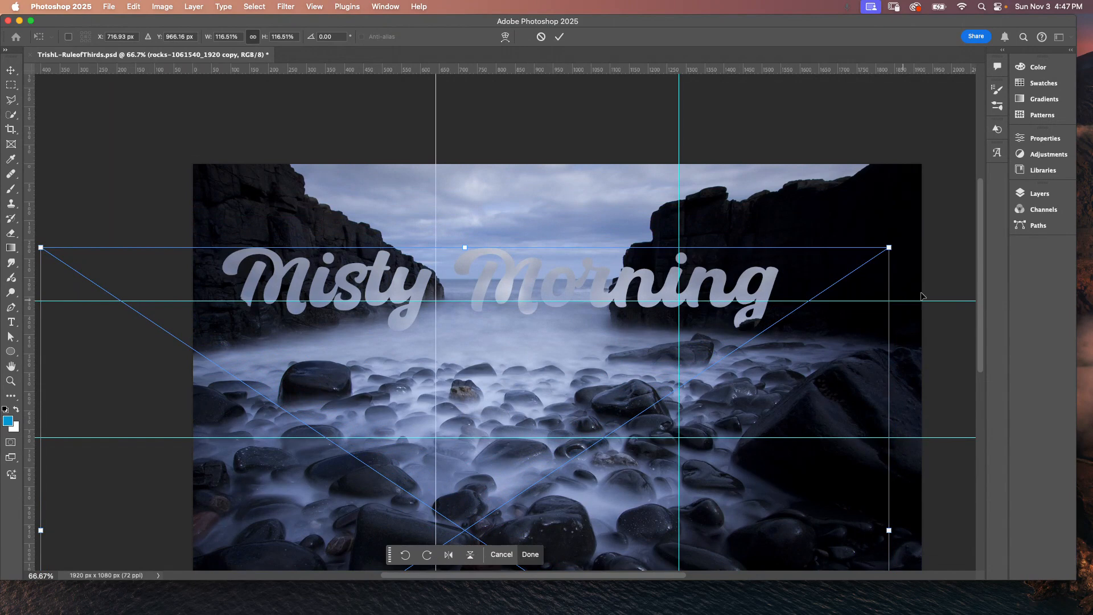
{"action": "left_click_drag", "start_coordinate": [892, 250], "coordinate": [952, 210]}
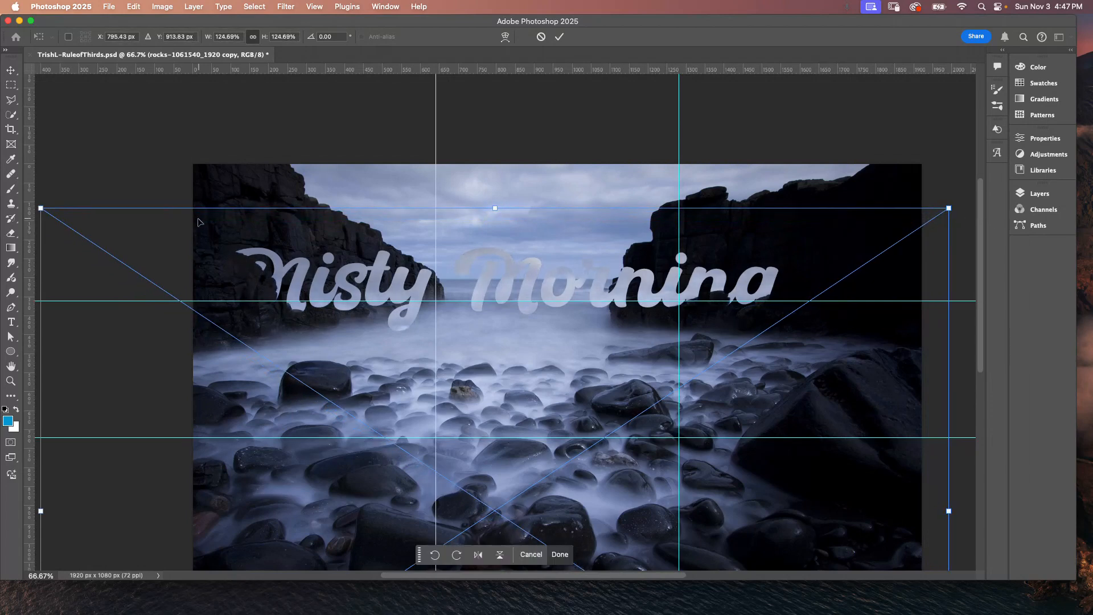
{"action": "left_click_drag", "start_coordinate": [40, 209], "coordinate": [17, 194]}
{"action": "left_click_drag", "start_coordinate": [539, 290], "coordinate": [600, 414]}
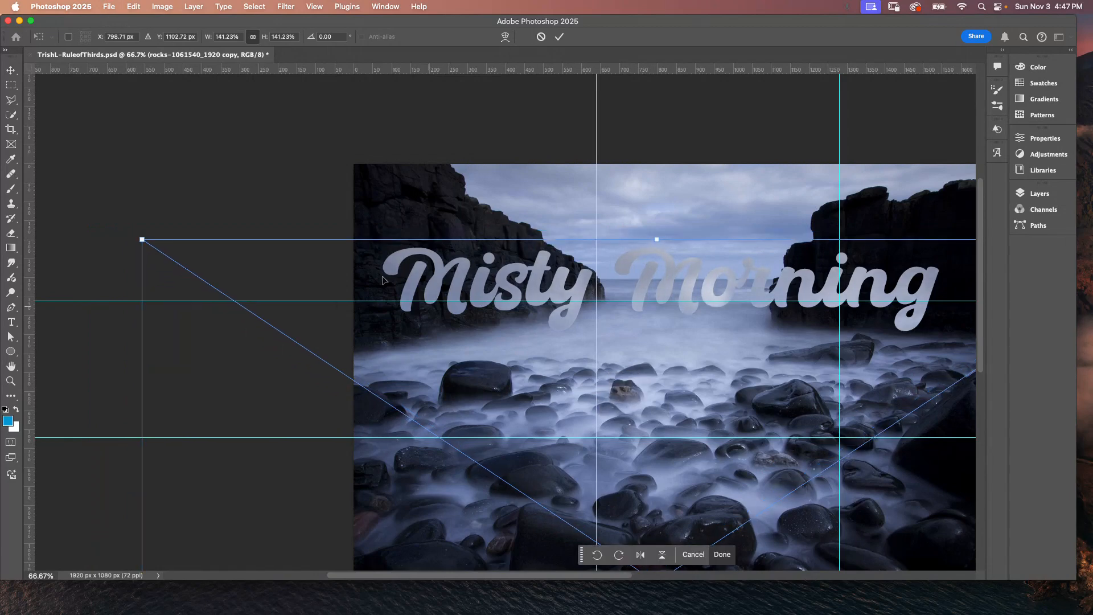
{"action": "key", "text": "Return"}
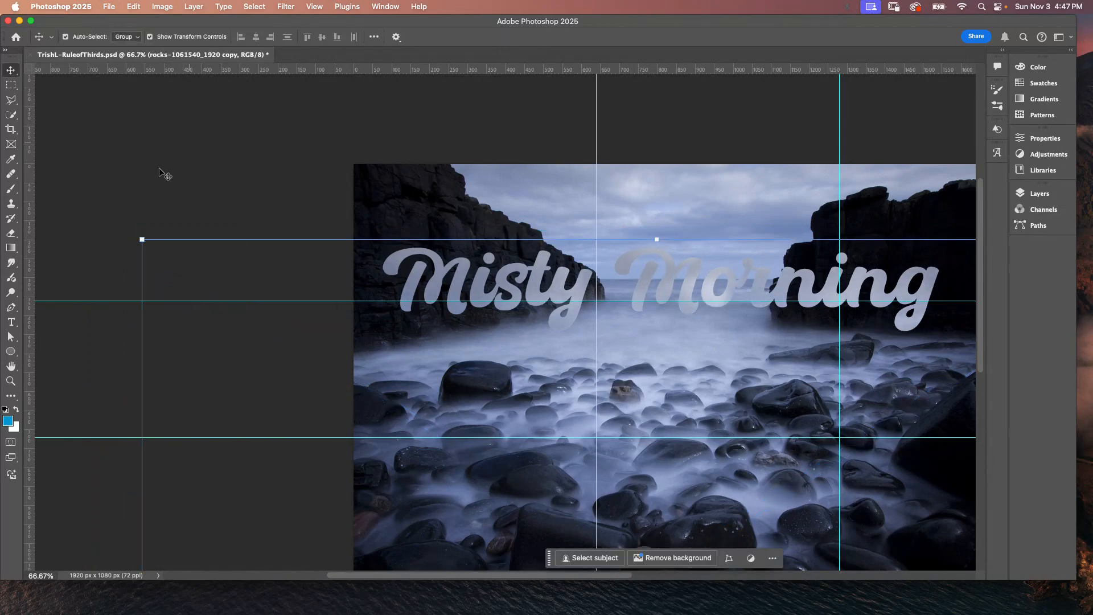
Step: Add a Stroke layer style to the Misty Morning text layer
{"action": "key", "text": "space"}
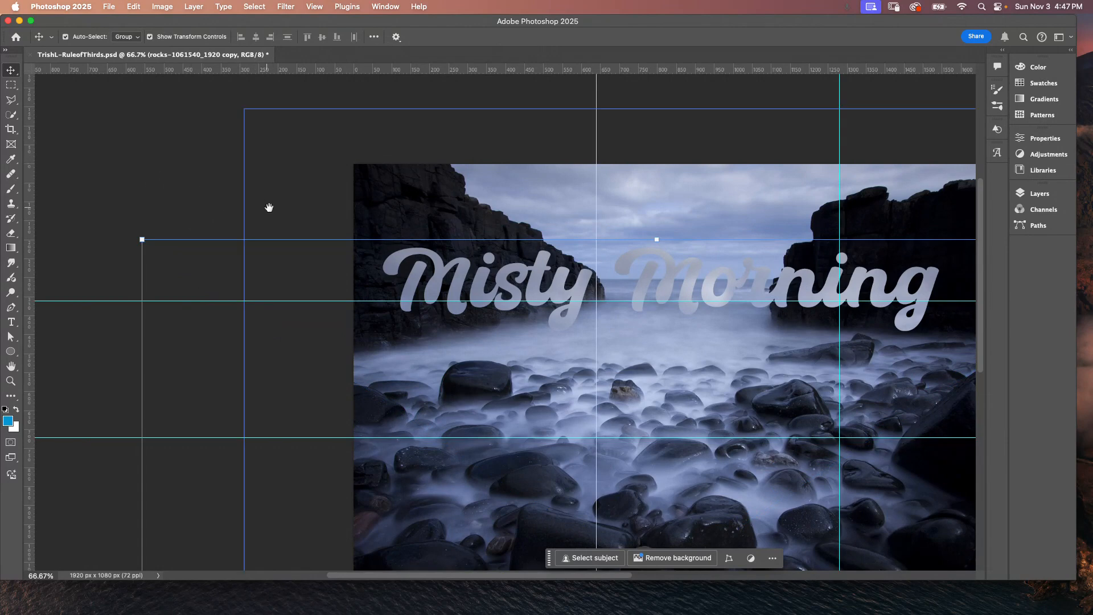
{"action": "left_click_drag", "start_coordinate": [279, 208], "coordinate": [99, 190]}
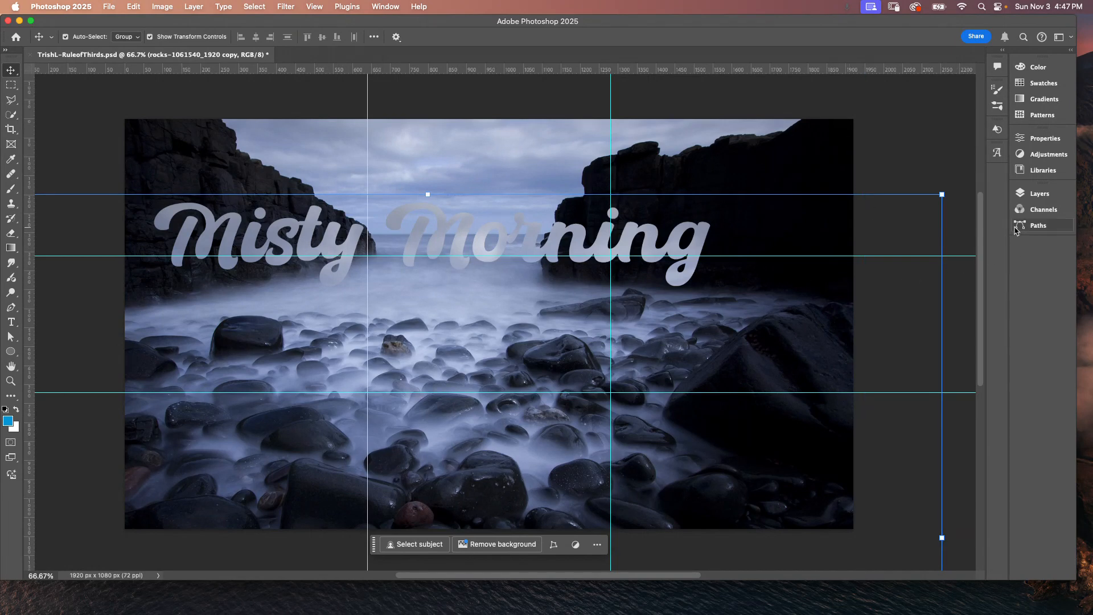
{"action": "left_click", "coordinate": [1039, 193]}
{"action": "left_click", "coordinate": [991, 273]}
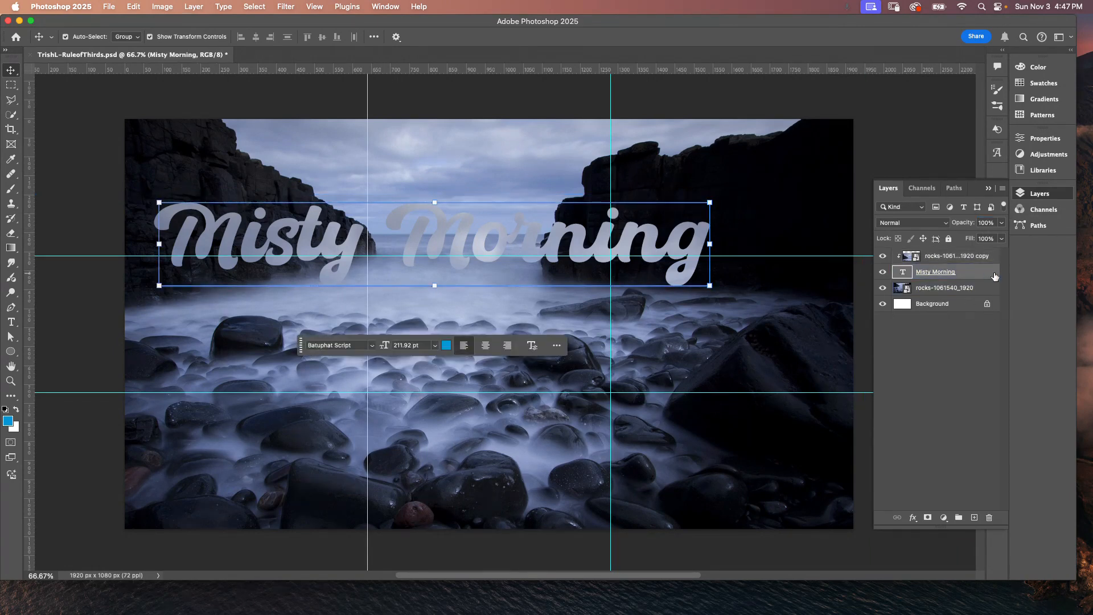
{"action": "double_click", "coordinate": [994, 276]}
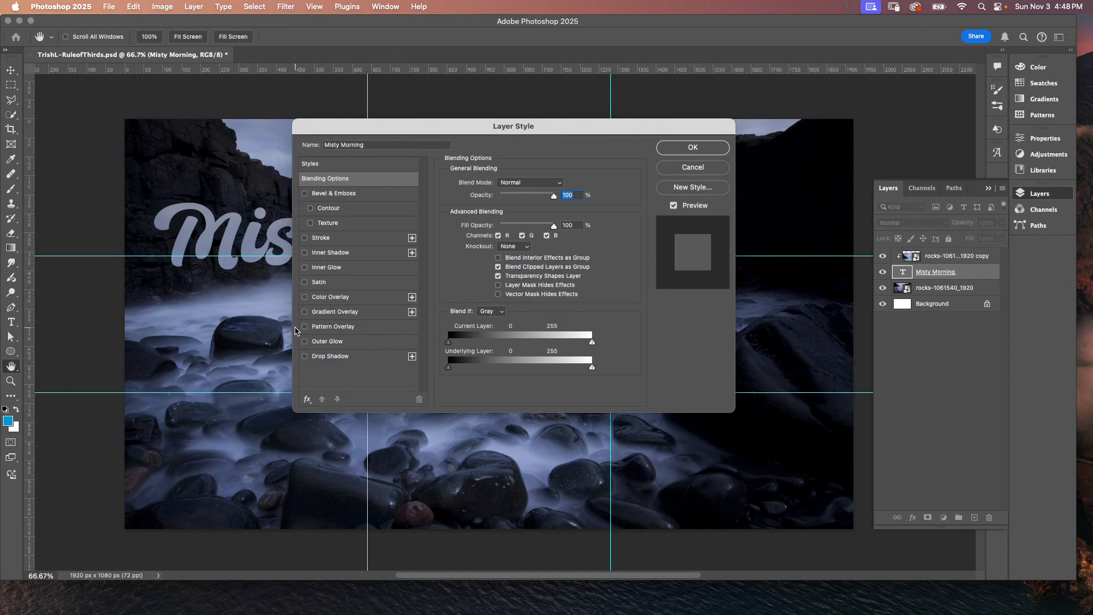
{"action": "left_click", "coordinate": [340, 239]}
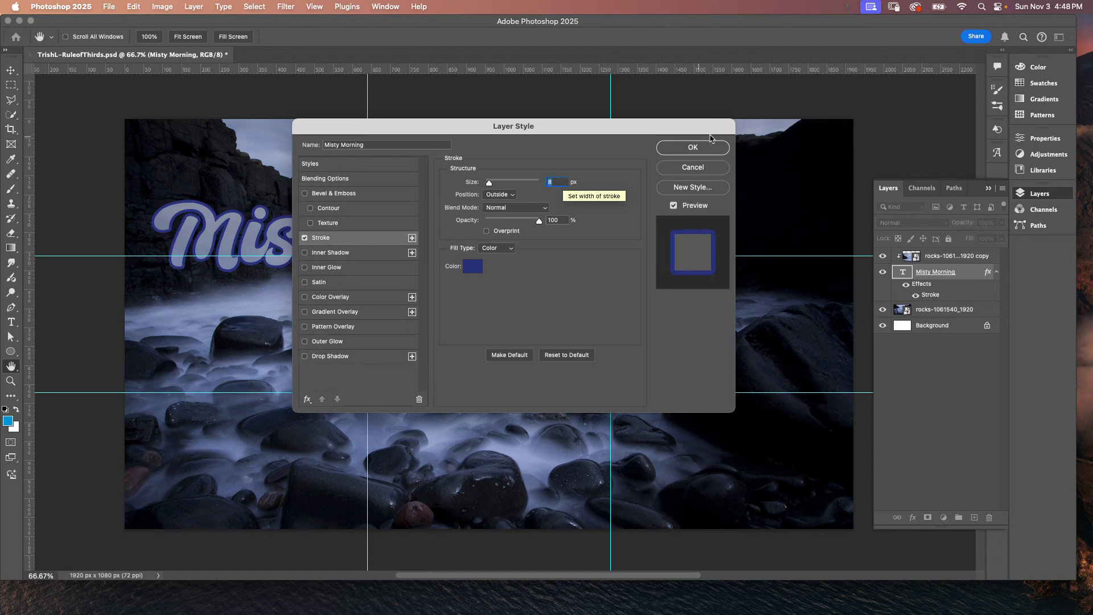
{"action": "left_click", "coordinate": [693, 150]}
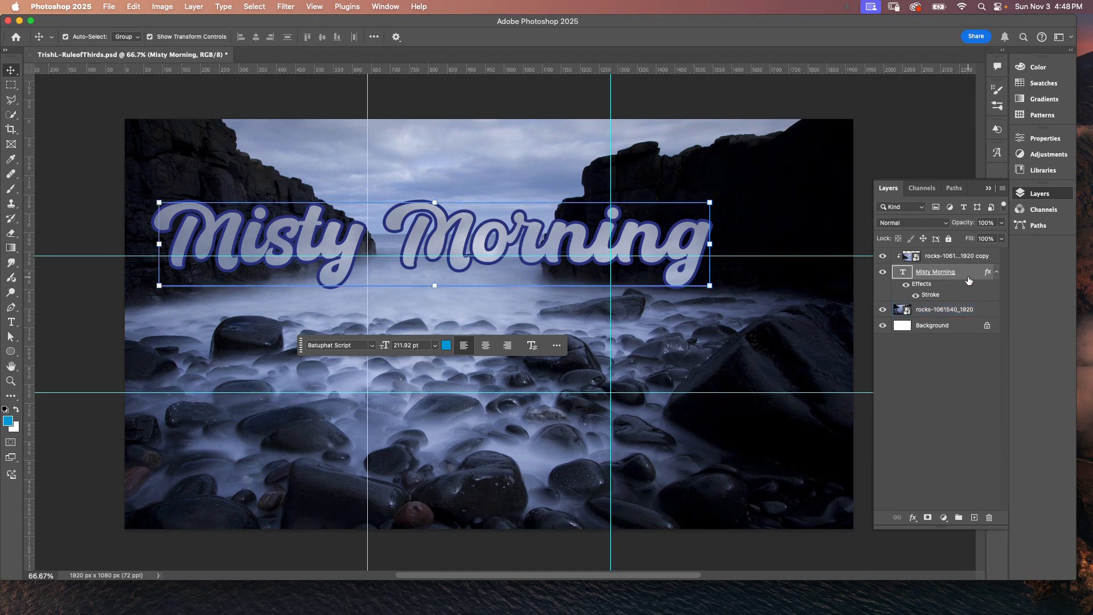
Step: Lower the Misty Morning text layer's fill to 58%, keeping the Normal blend mode
{"action": "left_click", "coordinate": [1000, 223]}
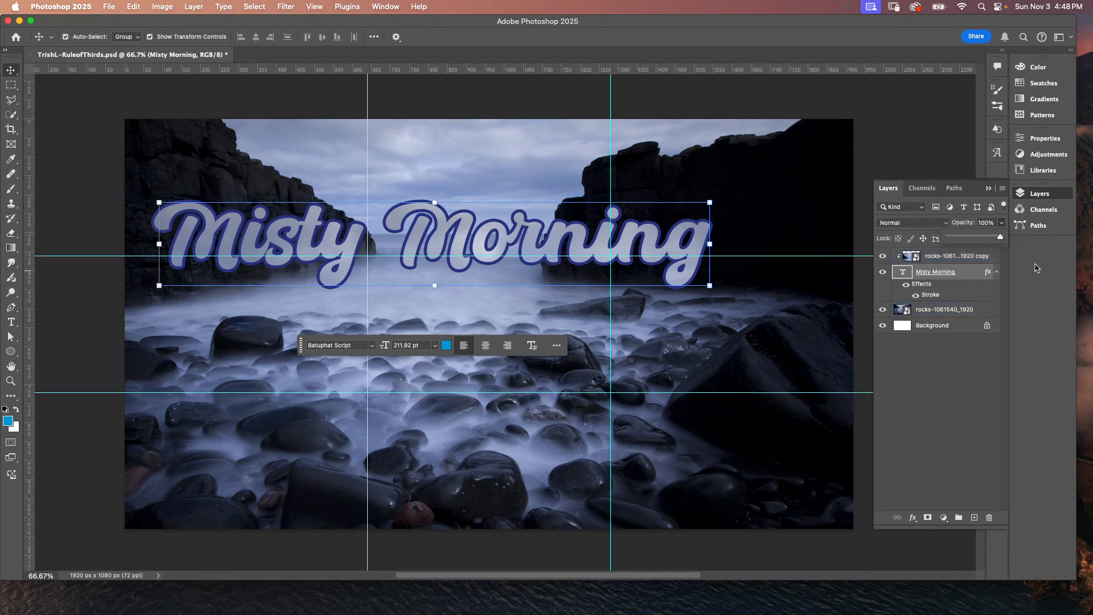
{"action": "left_click", "coordinate": [978, 189]}
{"action": "left_click", "coordinate": [1001, 239]}
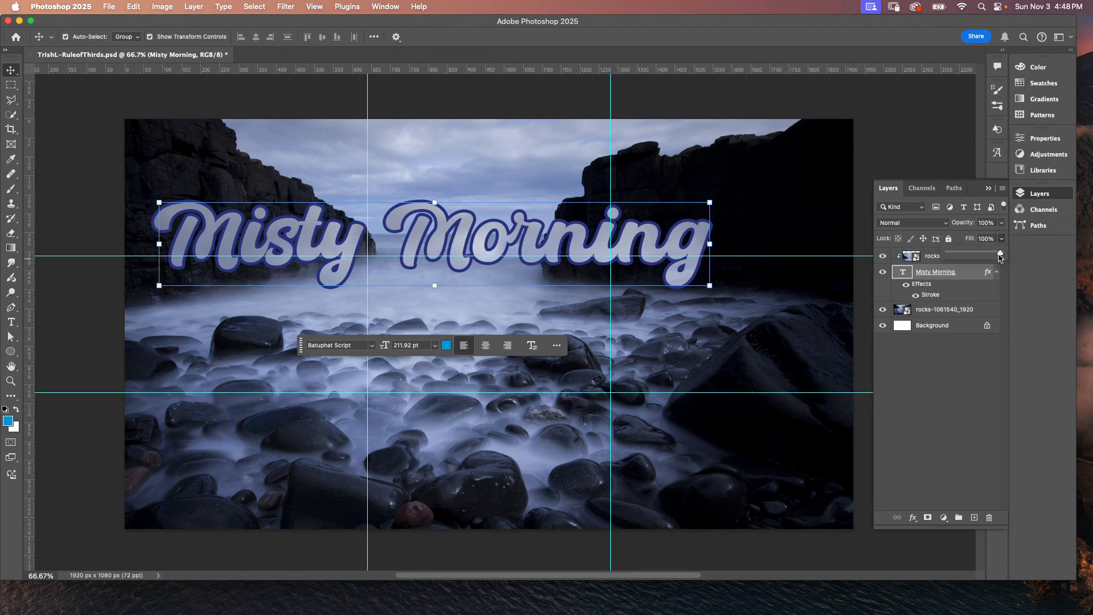
{"action": "left_click_drag", "start_coordinate": [1000, 254], "coordinate": [979, 257]}
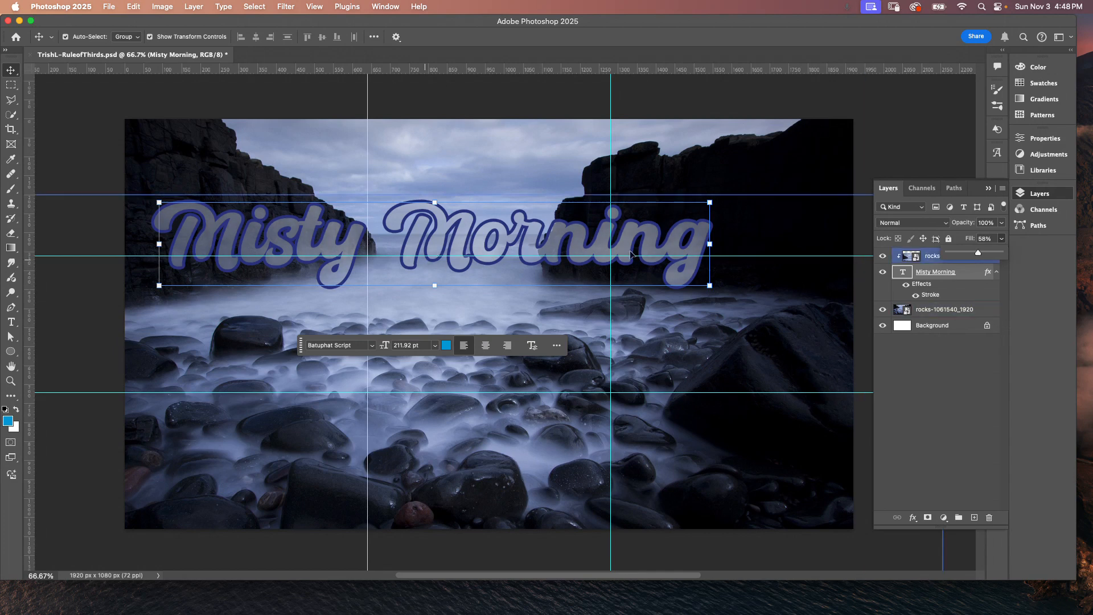
{"action": "left_click", "coordinate": [945, 224]}
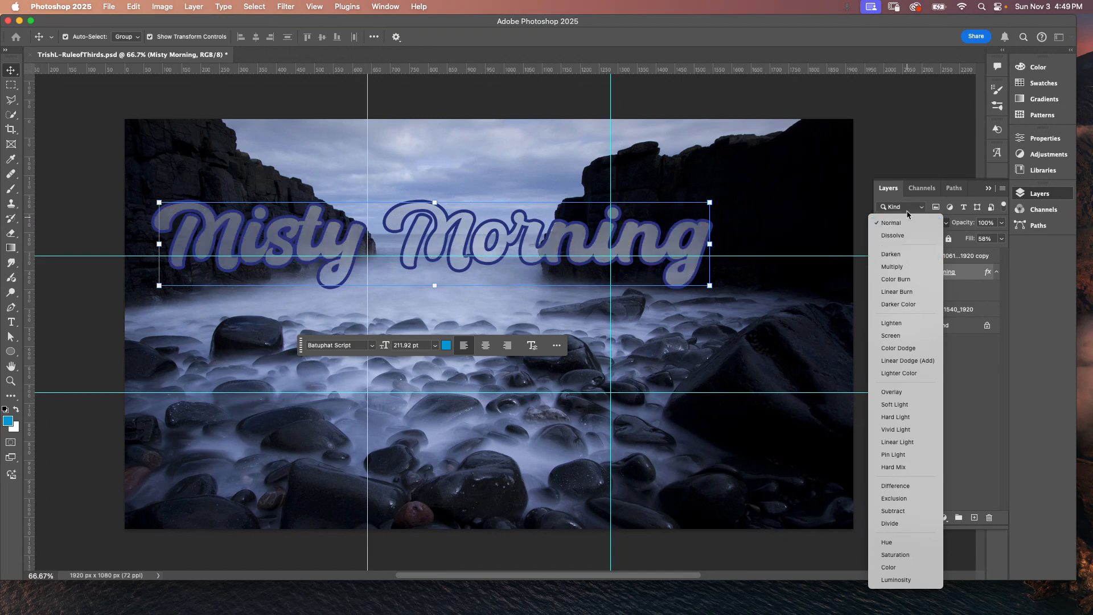
{"action": "left_click", "coordinate": [902, 227]}
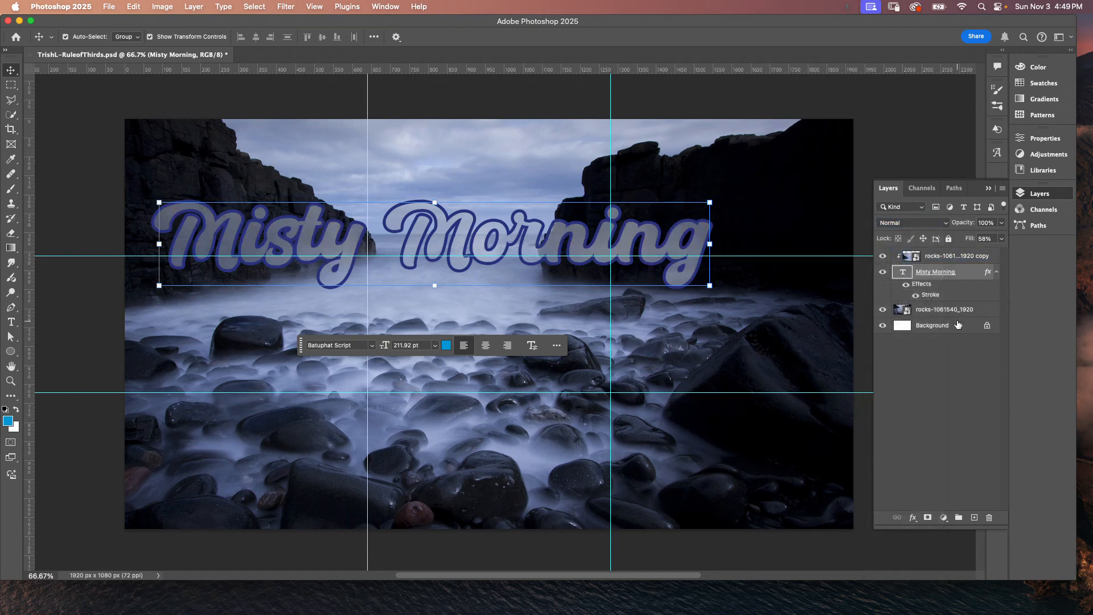
Step: Group the rocks copy and the Misty Morning text layer together
{"action": "left_click", "coordinate": [975, 391]}
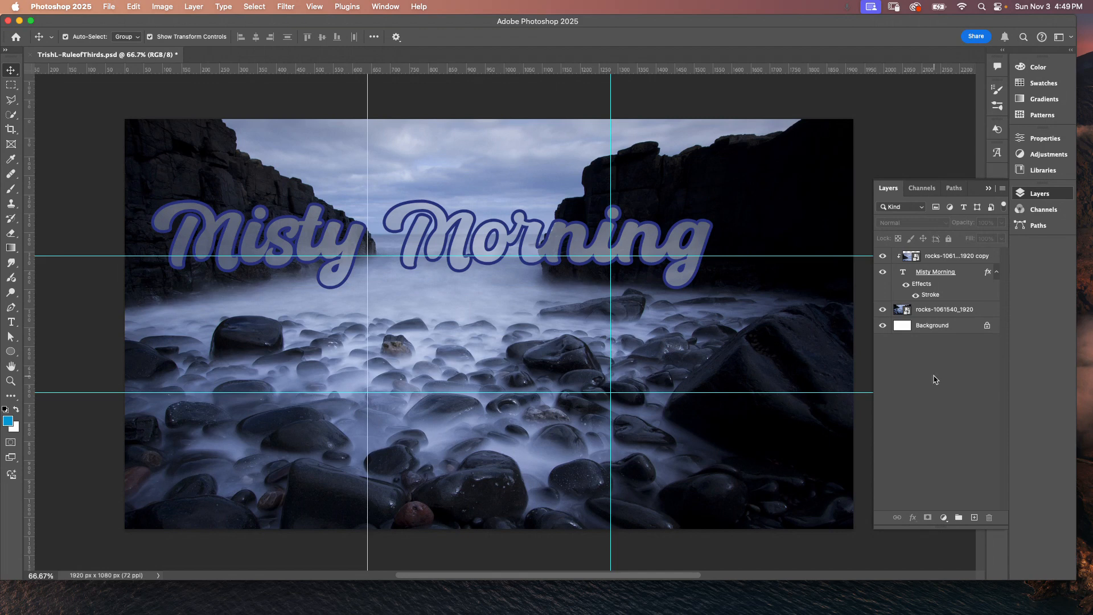
{"action": "left_click", "coordinate": [996, 271]}
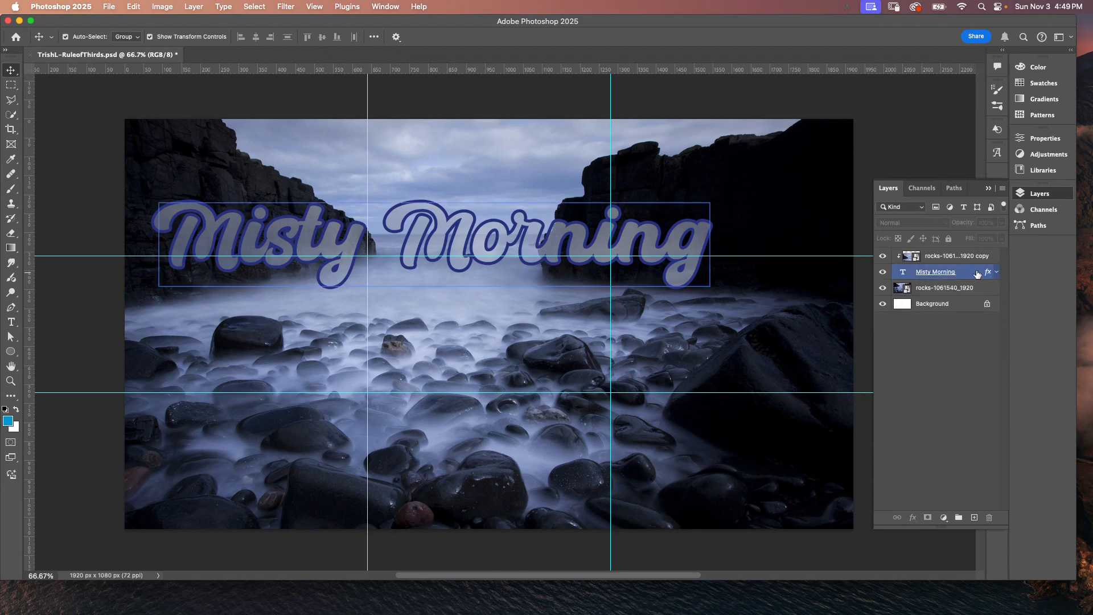
{"action": "left_click", "coordinate": [974, 256]}
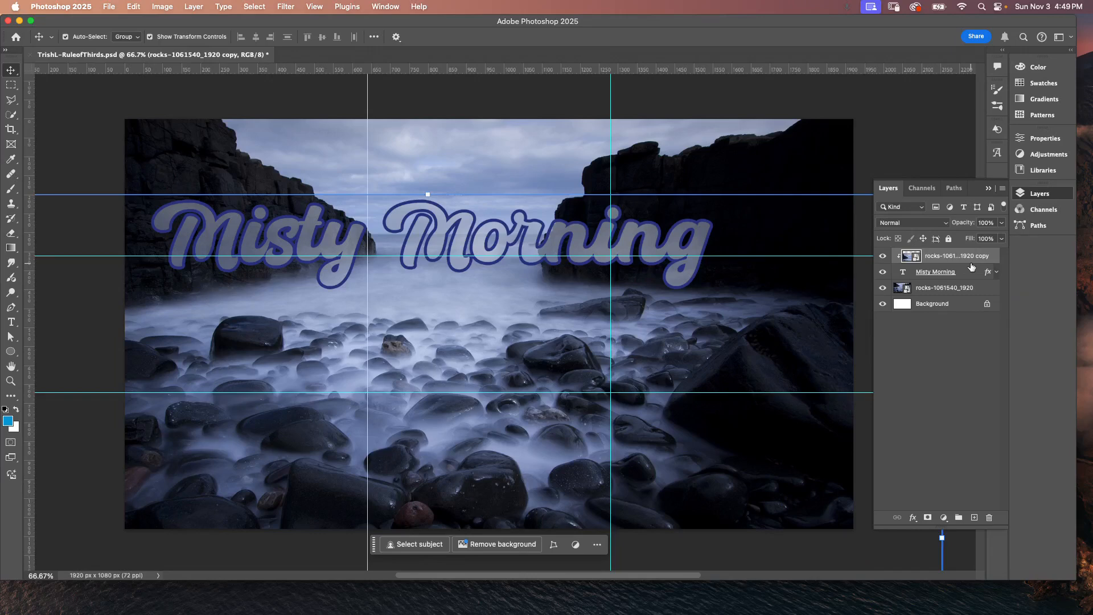
{"action": "left_click", "coordinate": [967, 275], "text": "shift"}
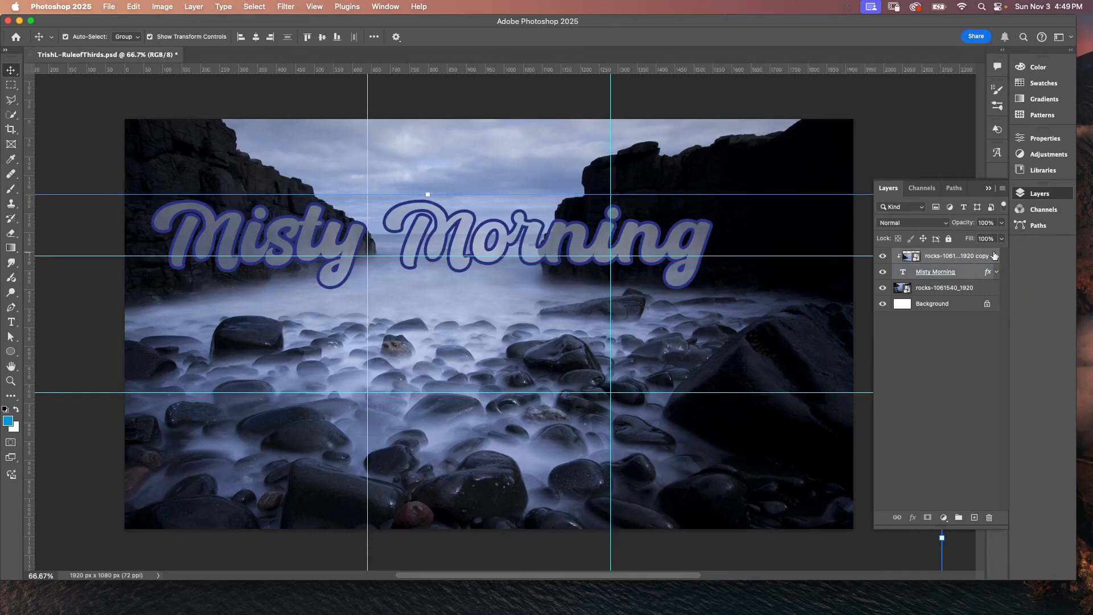
{"action": "left_click", "coordinate": [965, 287]}
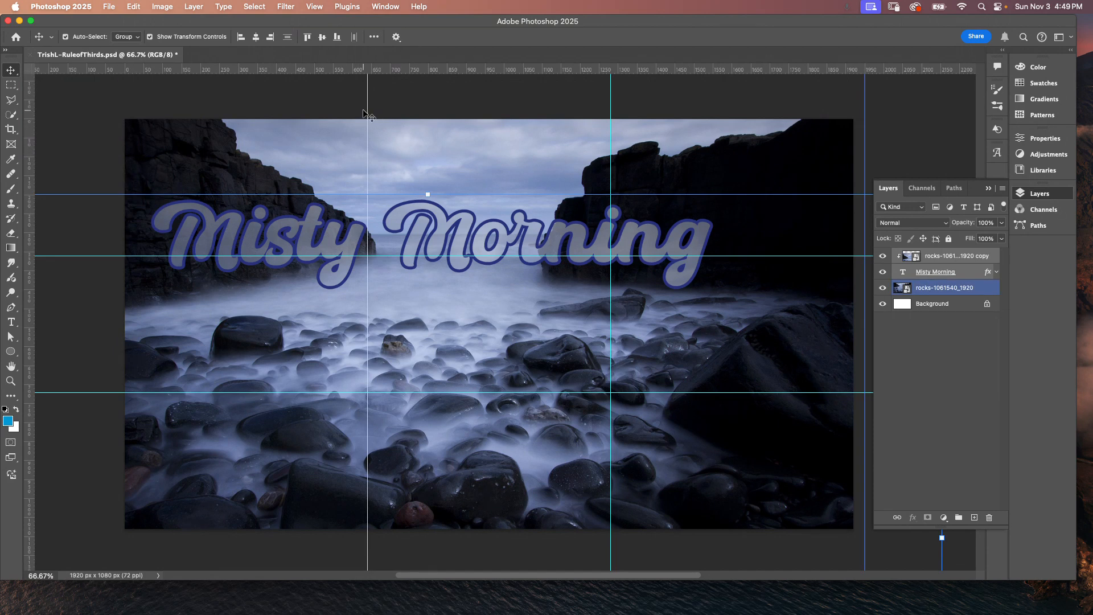
{"action": "key", "text": "super+g"}
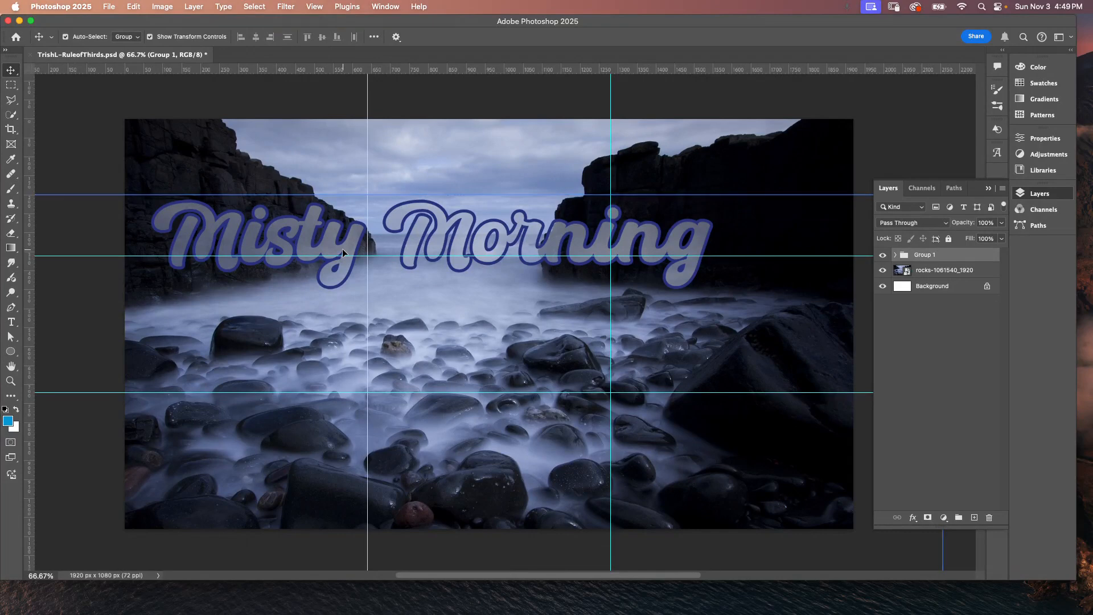
Step: Move the group slightly right and down on the canvas
{"action": "left_click_drag", "start_coordinate": [343, 249], "coordinate": [382, 263]}
{"action": "left_click", "coordinate": [75, 153]}
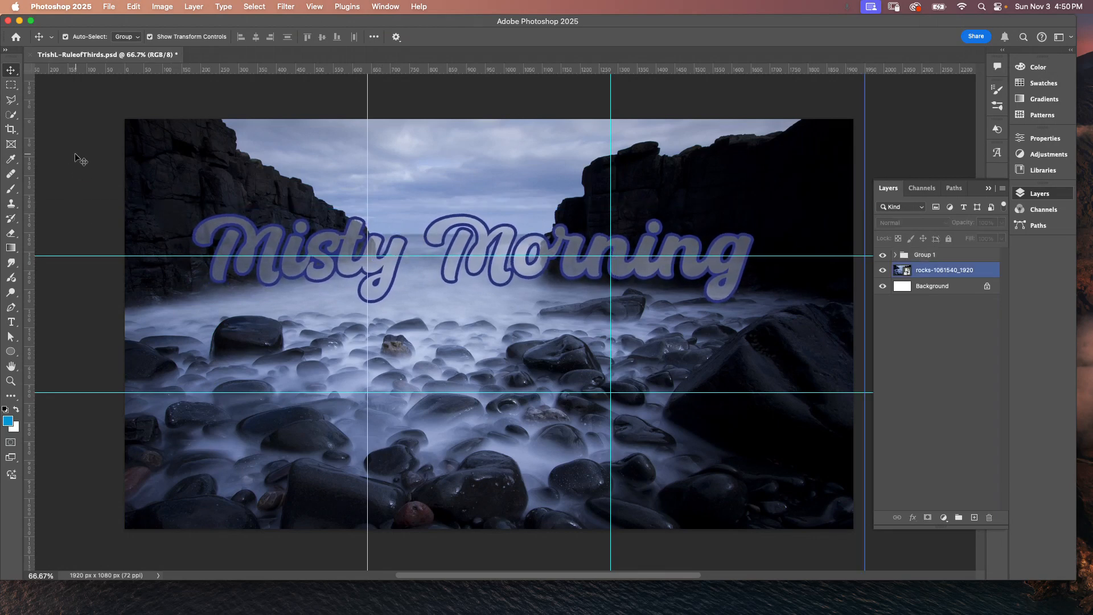